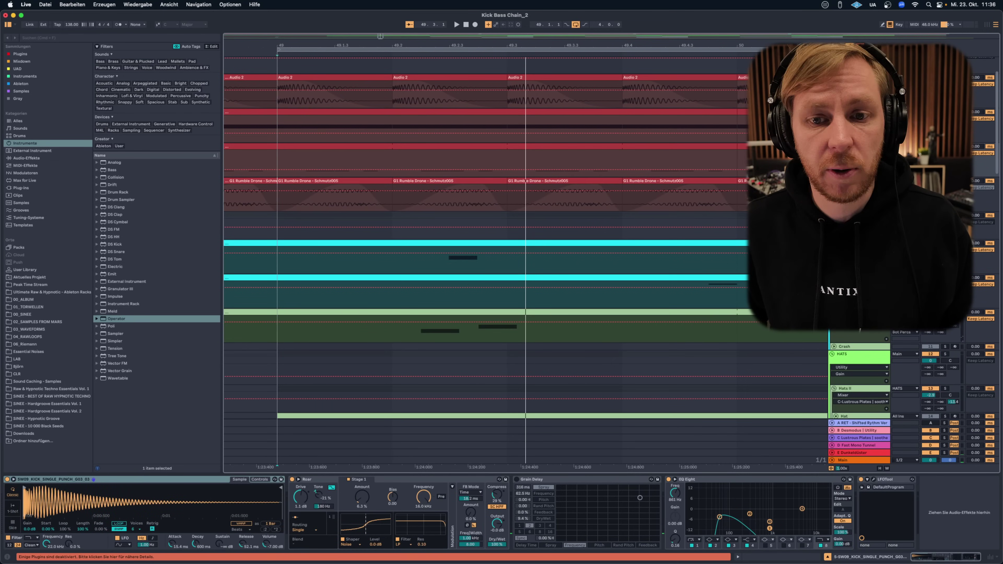
Play the loop and examine the device chains of the hard kick, main kick, punch kick and drone tracks
{"action": "key", "text": "Up"}
{"action": "key", "text": "space"}
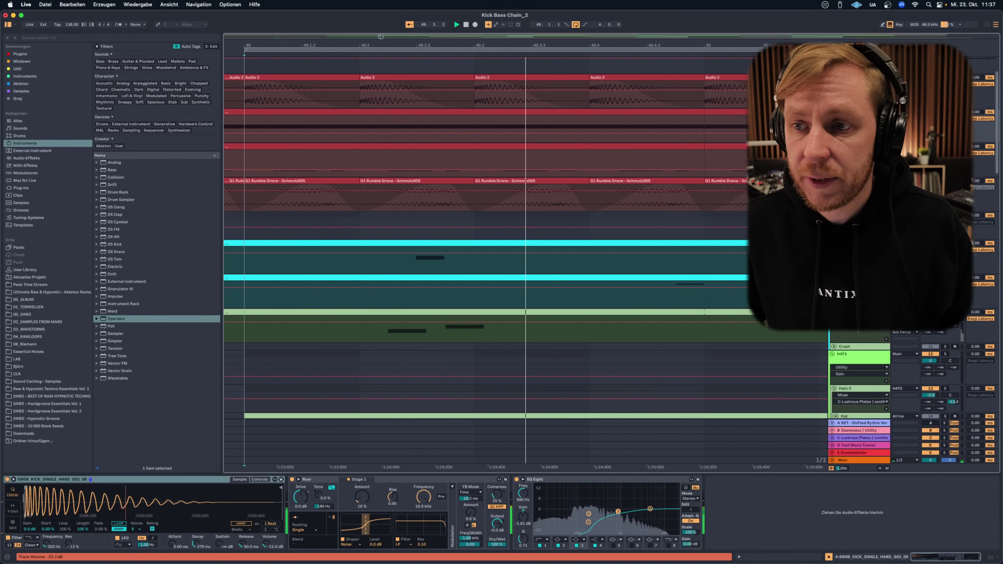
{"action": "key", "text": "Up"}
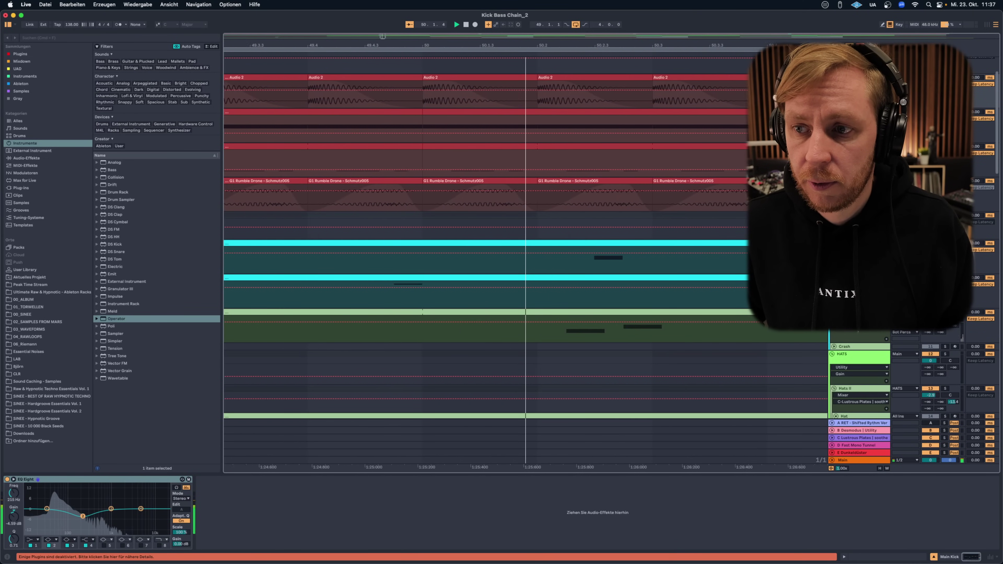
{"action": "key", "text": "Down"}
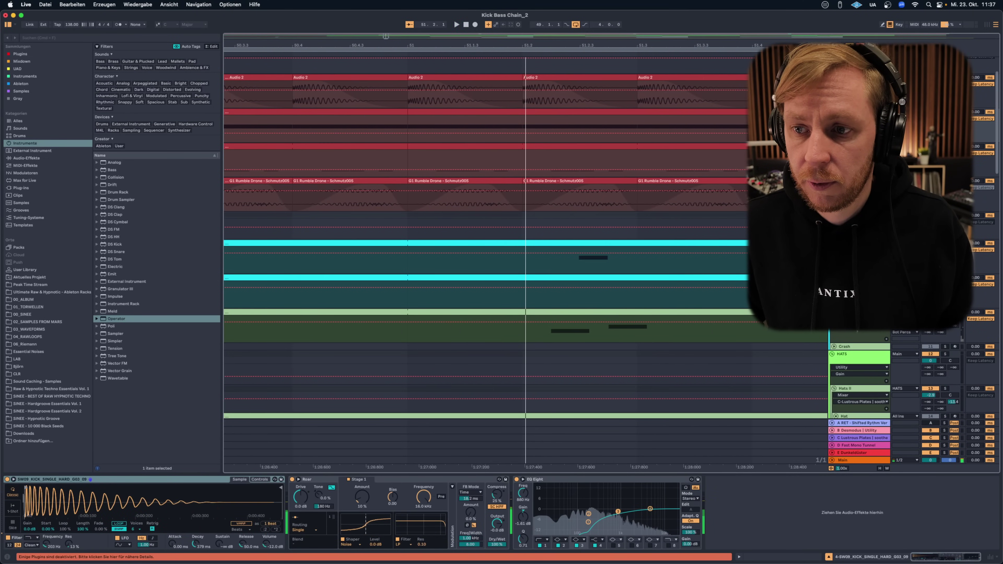
{"action": "key", "text": "Down"}
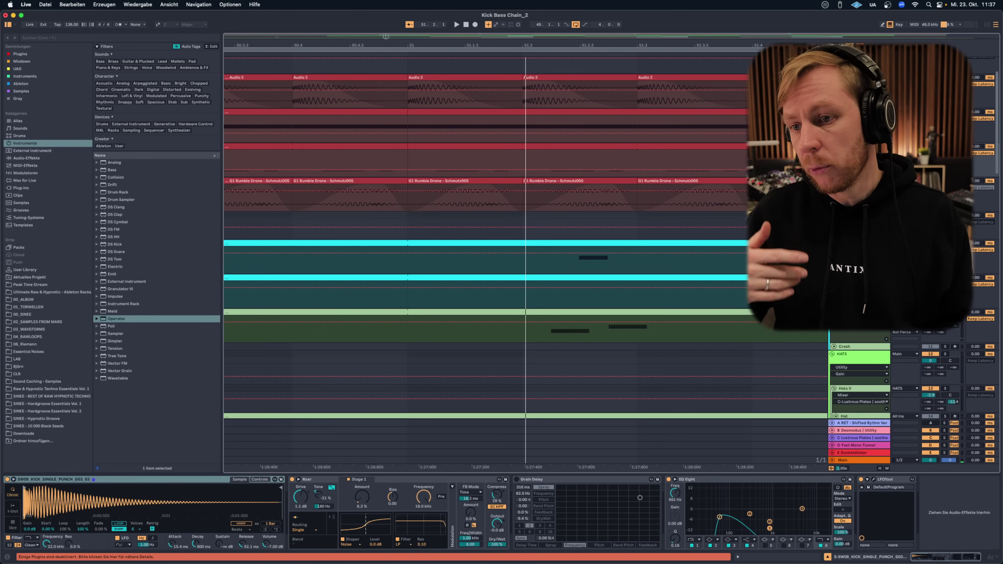
{"action": "key", "text": "space"}
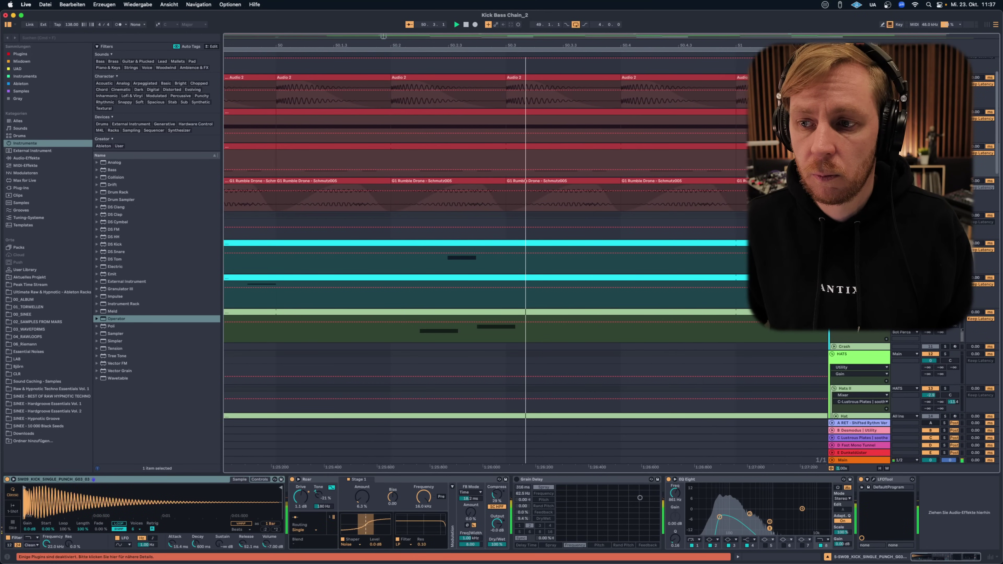
{"action": "key", "text": "Up"}
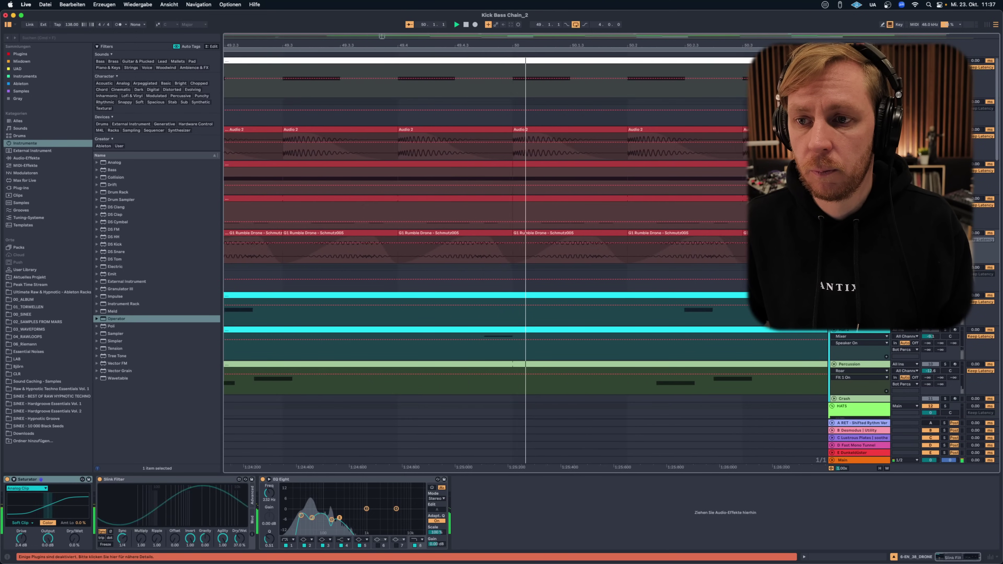
{"action": "key", "text": "Down"}
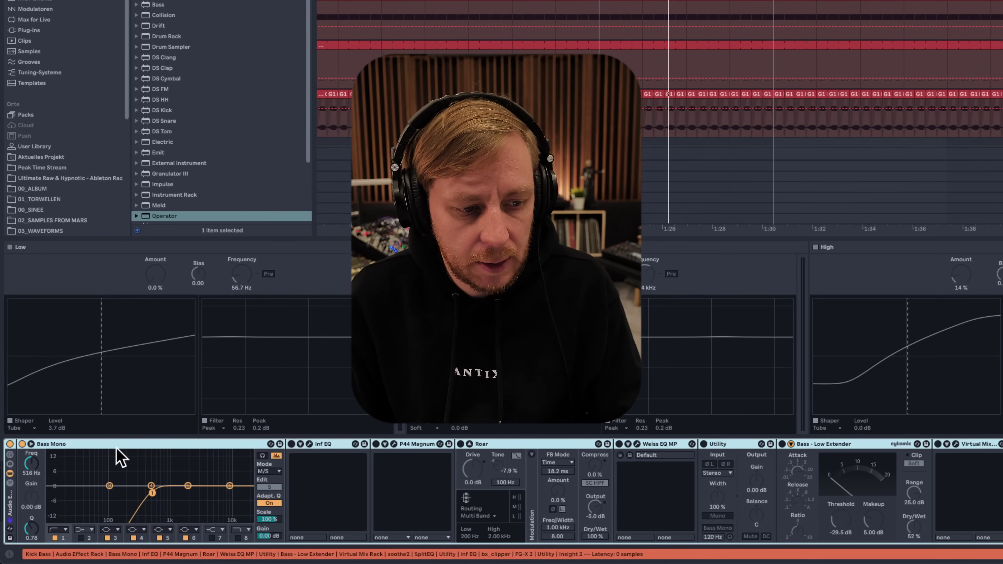
Switch the Bass Mono EQ to editing the side signal, sweep its low cut down and set it to about 500 Hz
{"action": "left_click", "coordinate": [117, 450]}
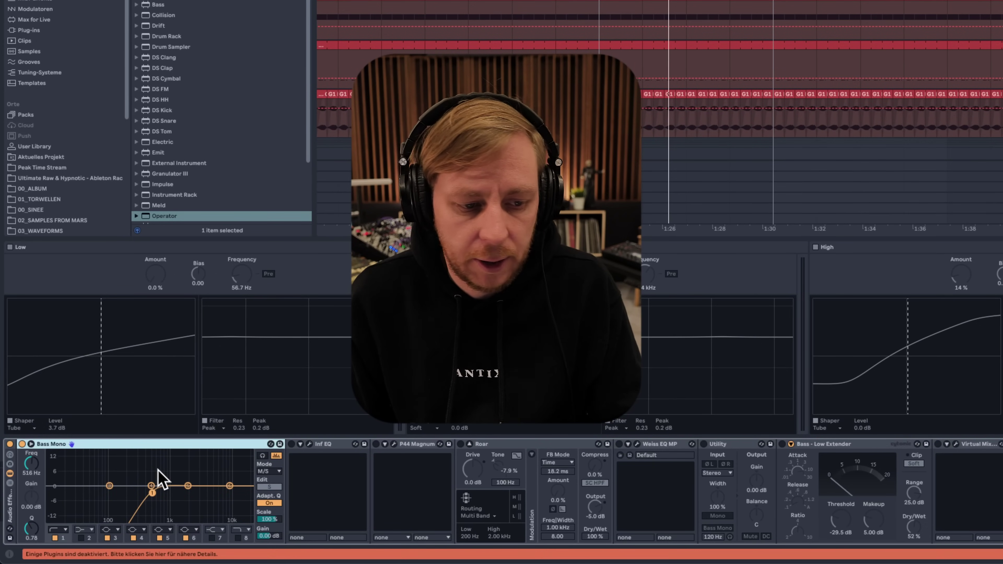
{"action": "left_click", "coordinate": [270, 487]}
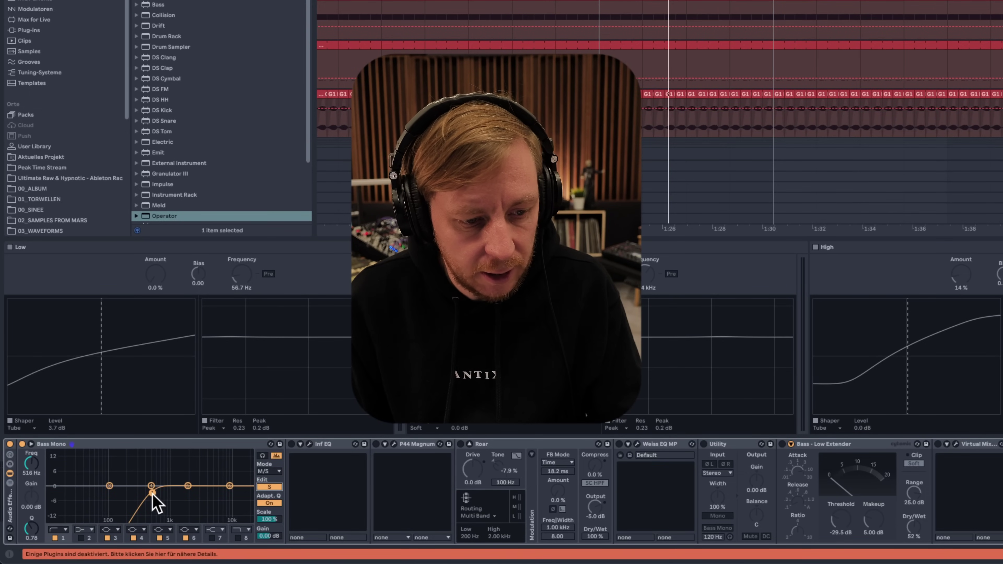
{"action": "left_click_drag", "start_coordinate": [155, 504], "coordinate": [120, 502]}
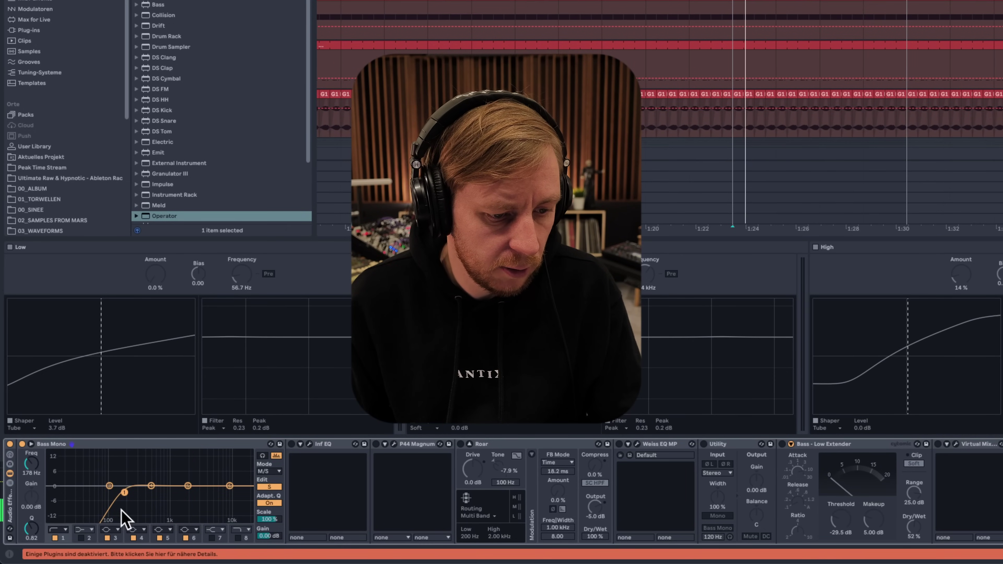
{"action": "left_click_drag", "start_coordinate": [124, 492], "coordinate": [150, 493]}
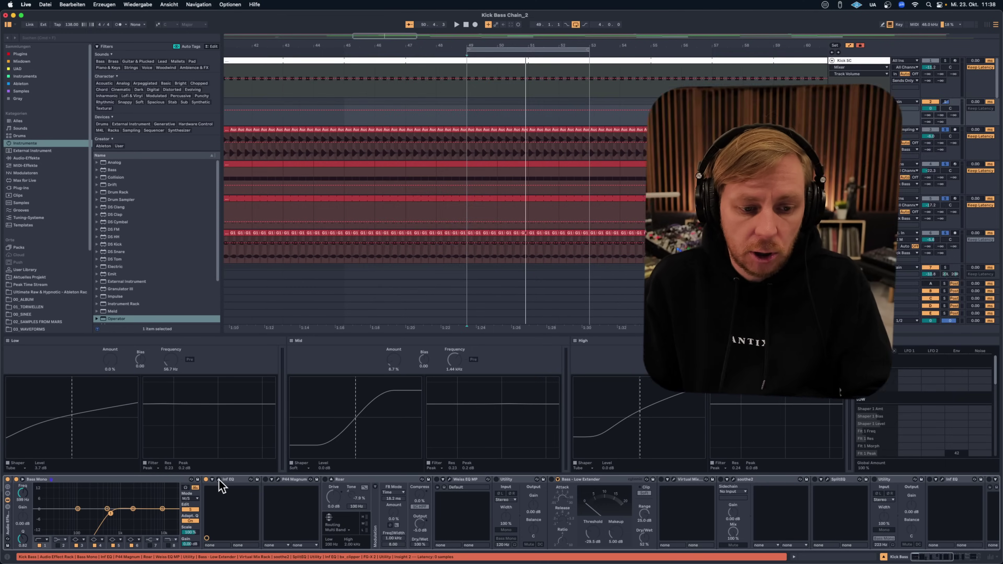
Open the Inf EQ and, with the loop playing, lower the narrow band near 149 Hz to -3.07 dB
{"action": "left_click", "coordinate": [219, 480]}
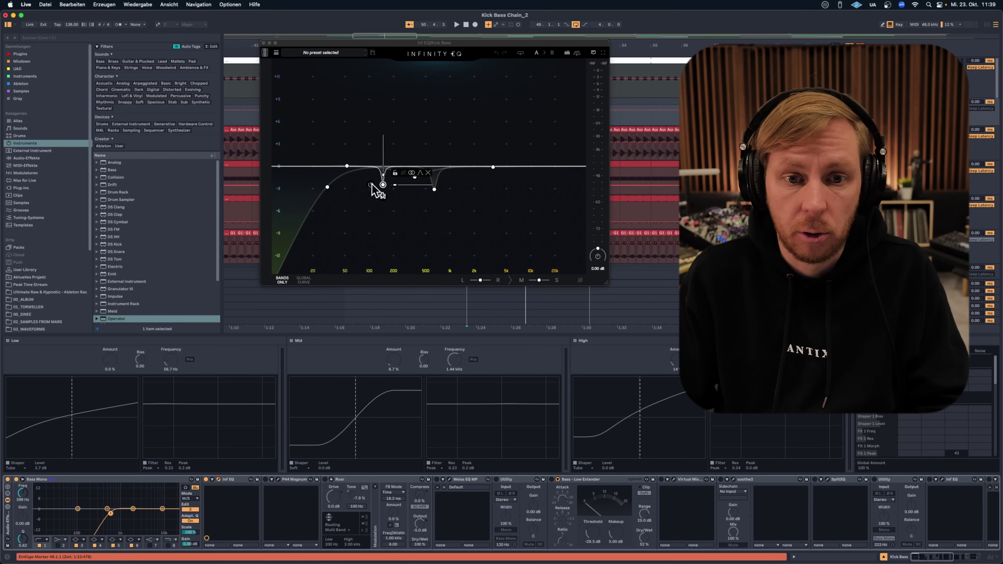
{"action": "key", "text": "space"}
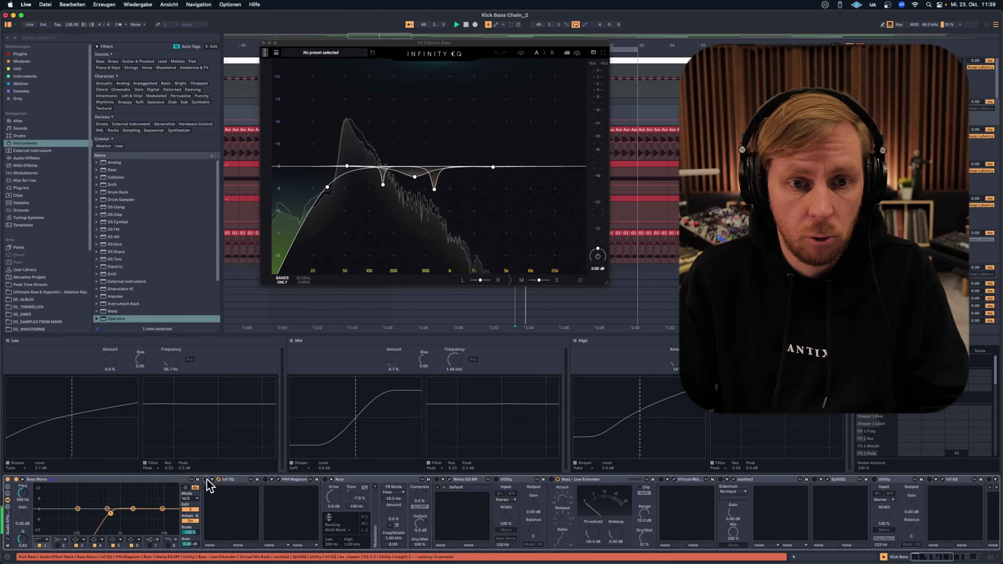
{"action": "left_click", "coordinate": [382, 185]}
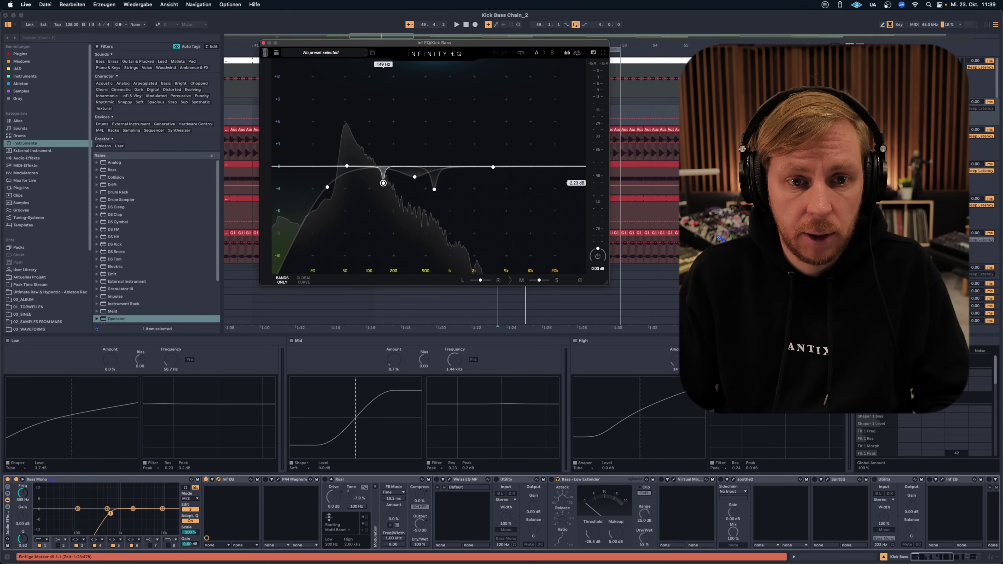
{"action": "key", "text": "space"}
{"action": "left_click_drag", "start_coordinate": [379, 189], "coordinate": [382, 188]}
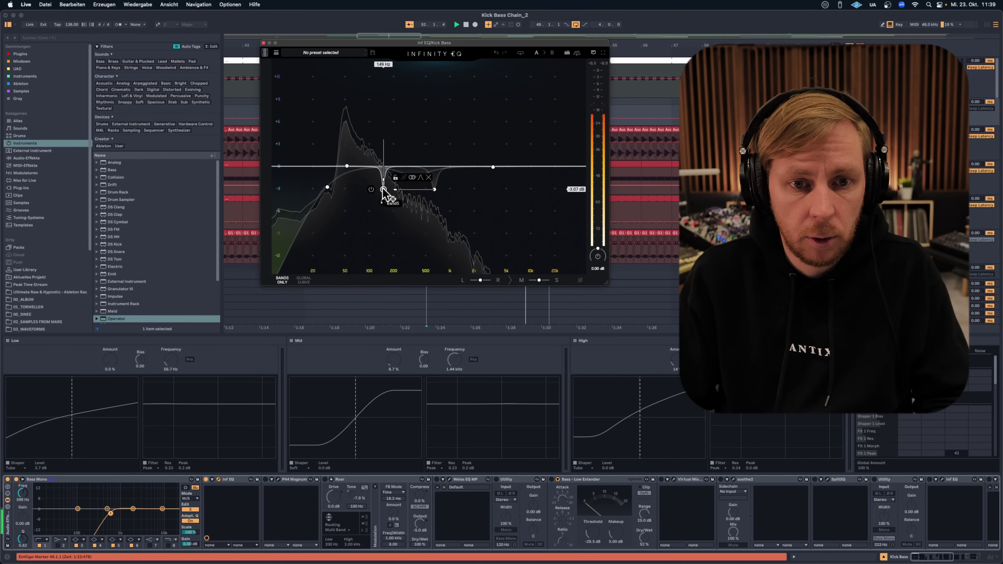
Audition the narrow cut just above 500 Hz in isolation and inspect it together with the neighbouring wide cut
{"action": "left_click", "coordinate": [433, 188]}
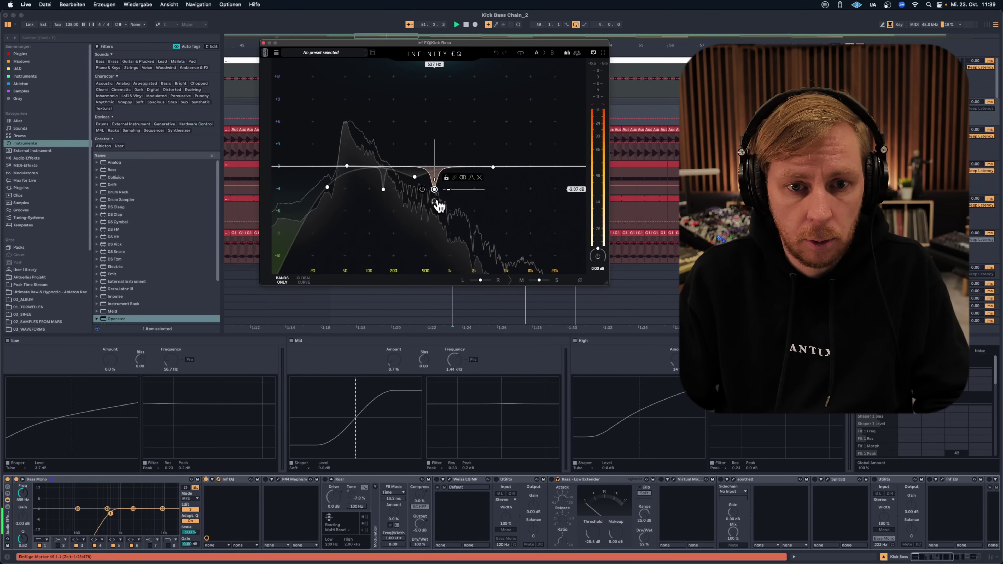
{"action": "left_click", "coordinate": [433, 189]}
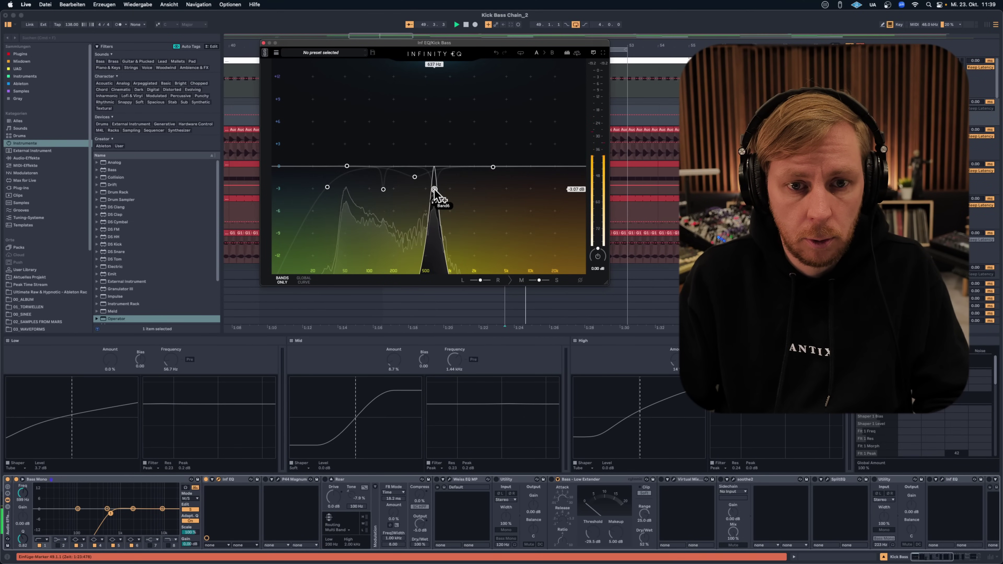
{"action": "left_click", "coordinate": [434, 188]}
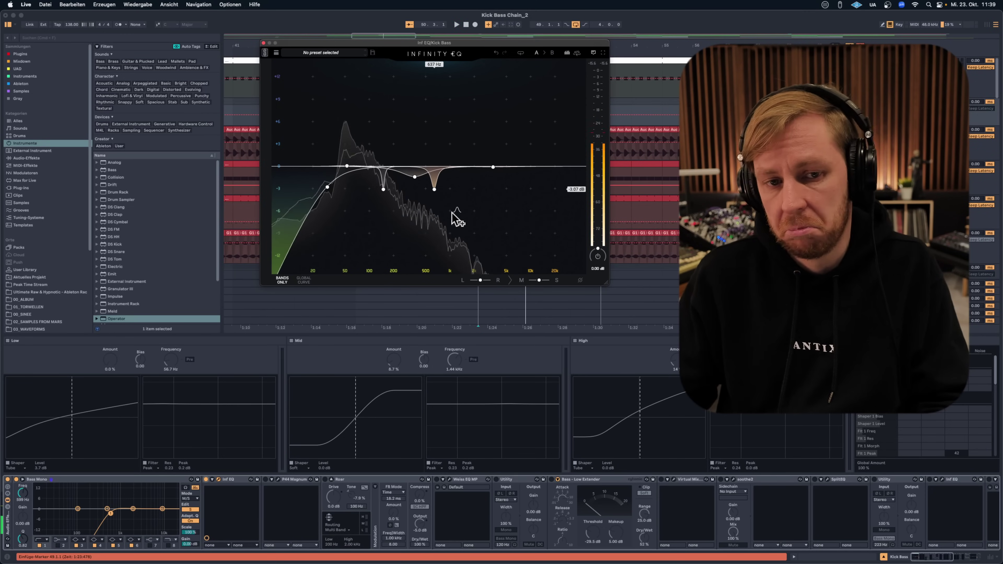
{"action": "left_click", "coordinate": [415, 177]}
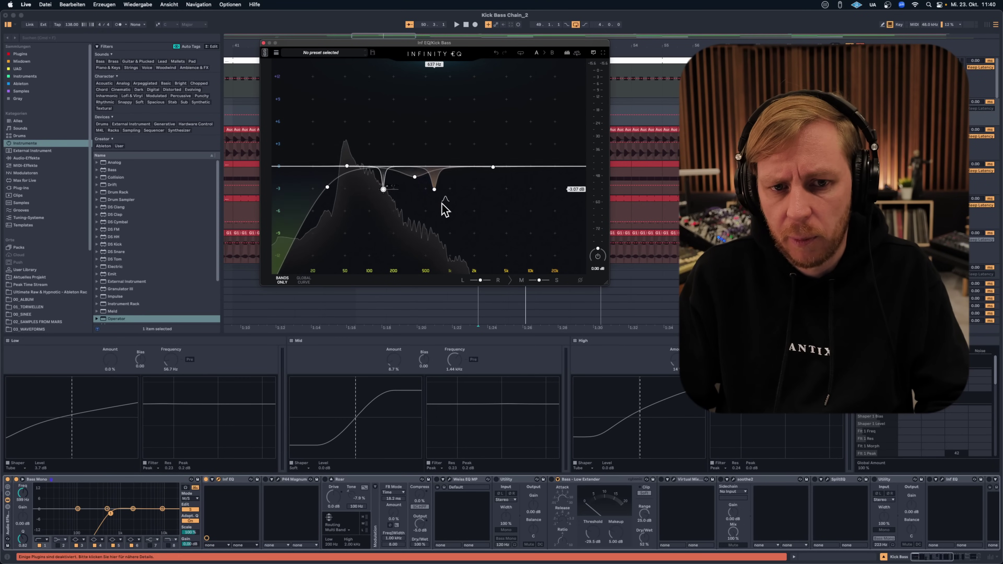
{"action": "left_click", "coordinate": [434, 189]}
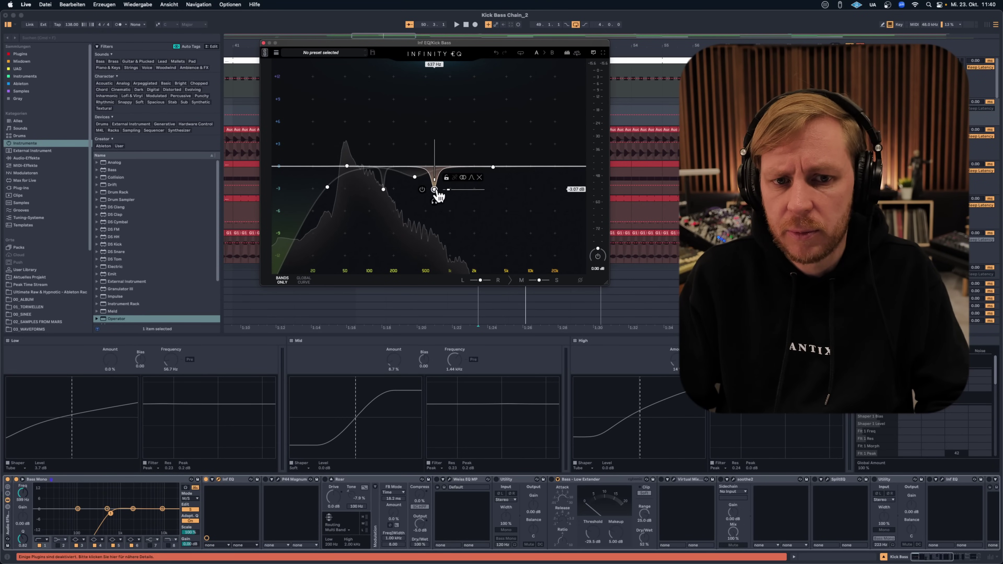
{"action": "left_click", "coordinate": [533, 258]}
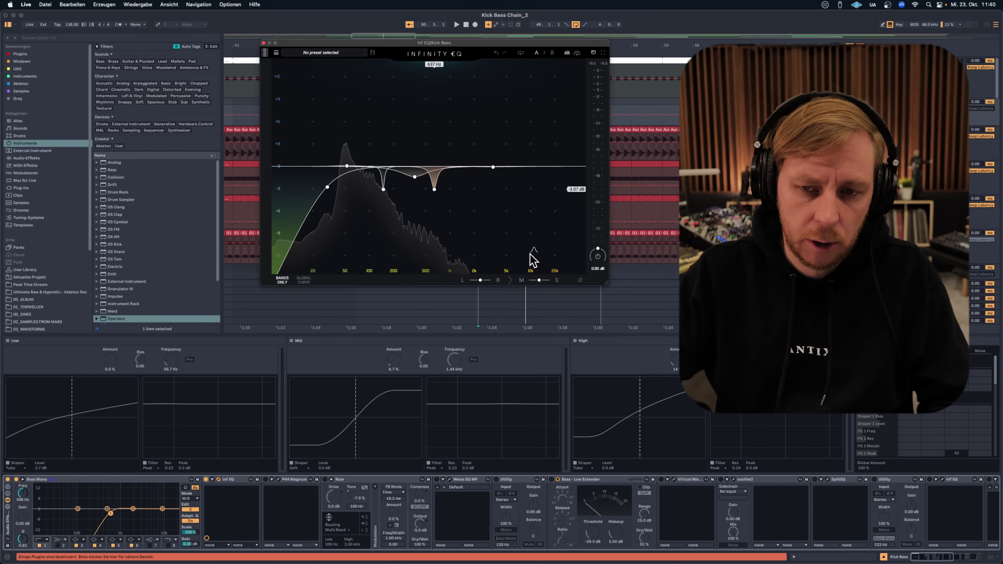
{"action": "left_click", "coordinate": [434, 190]}
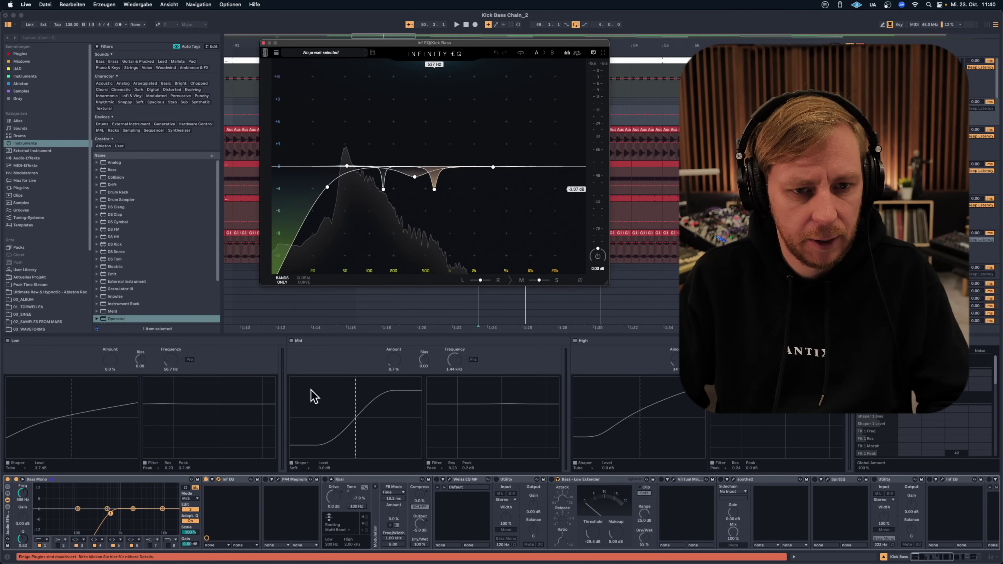
Set the low-cut band of the Inf EQ to 28.6 Hz
{"action": "left_click", "coordinate": [327, 189]}
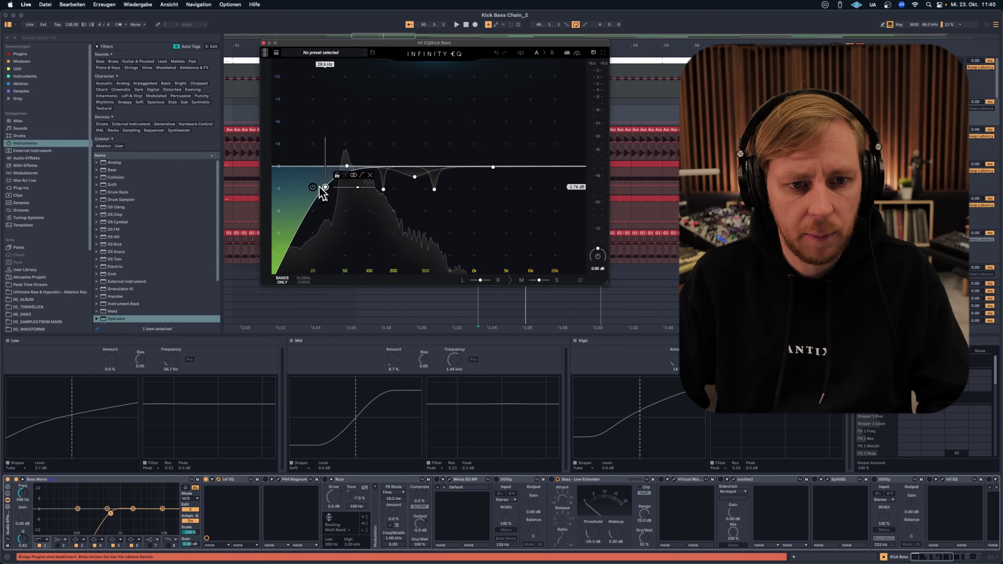
{"action": "mouse_move", "coordinate": [326, 192]}
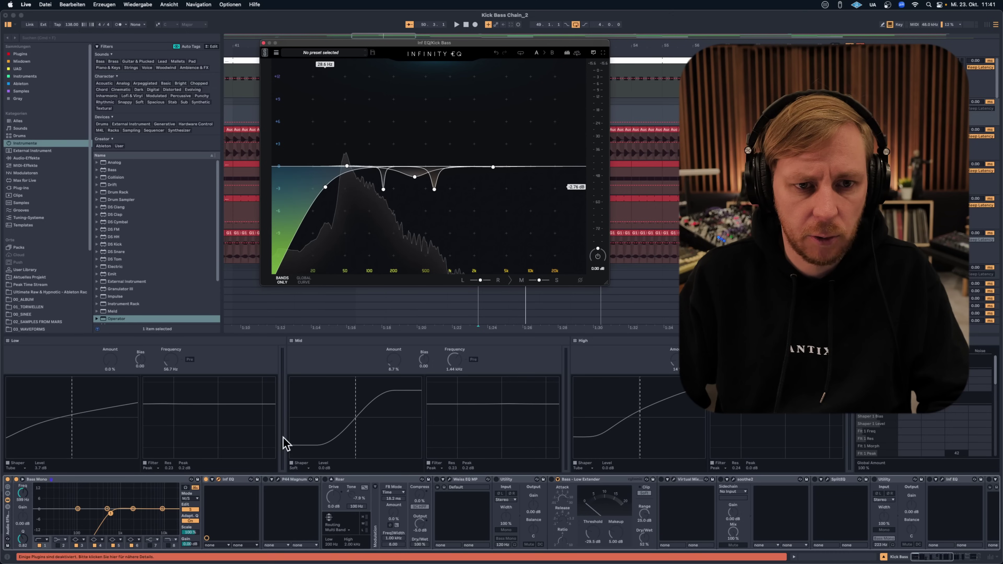
Enable and open P44 Magnum on the Kick Bass group, and compare the loop with the plug-in bypassed and active
{"action": "left_click", "coordinate": [278, 484]}
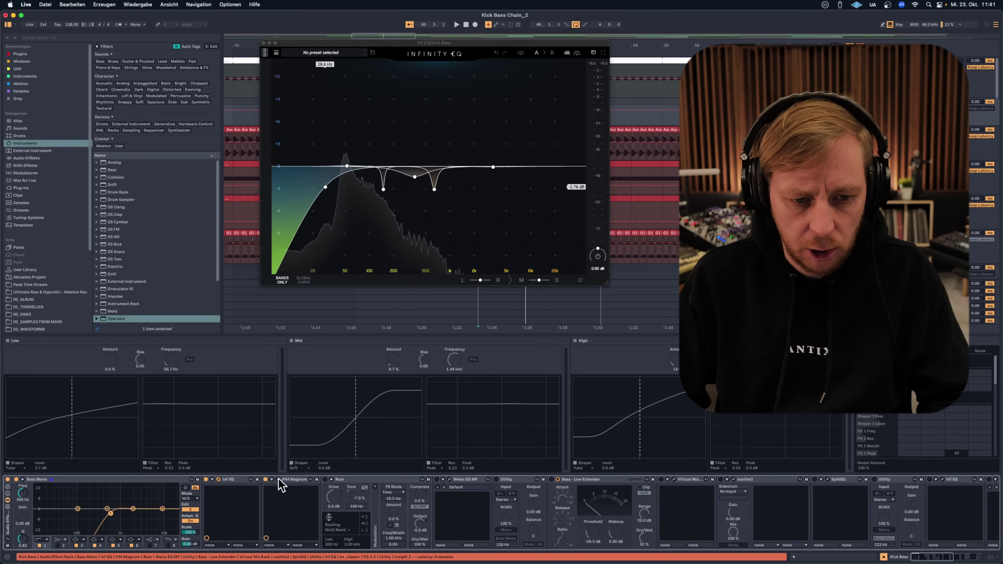
{"action": "left_click_drag", "start_coordinate": [667, 97], "coordinate": [412, 147]}
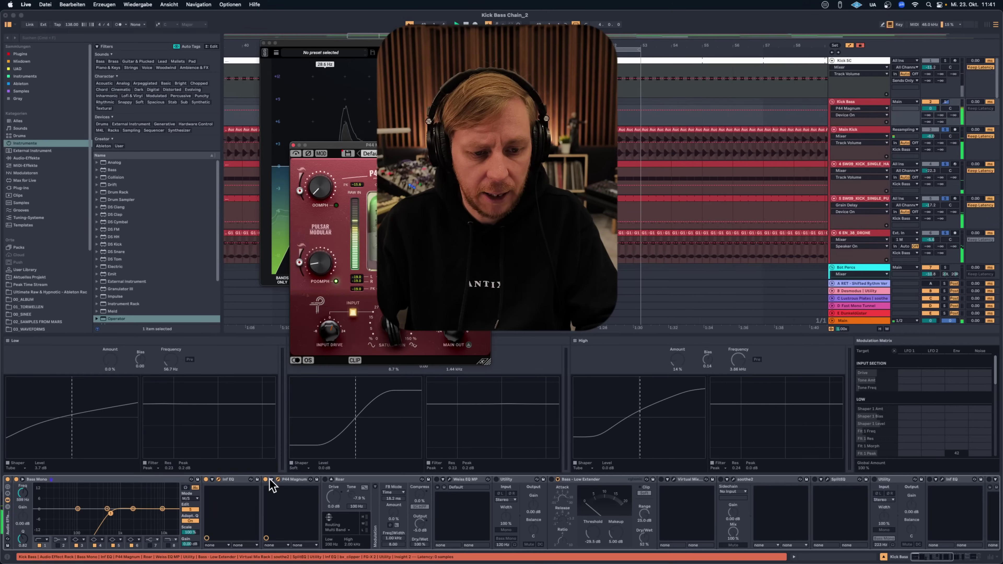
{"action": "left_click", "coordinate": [265, 479]}
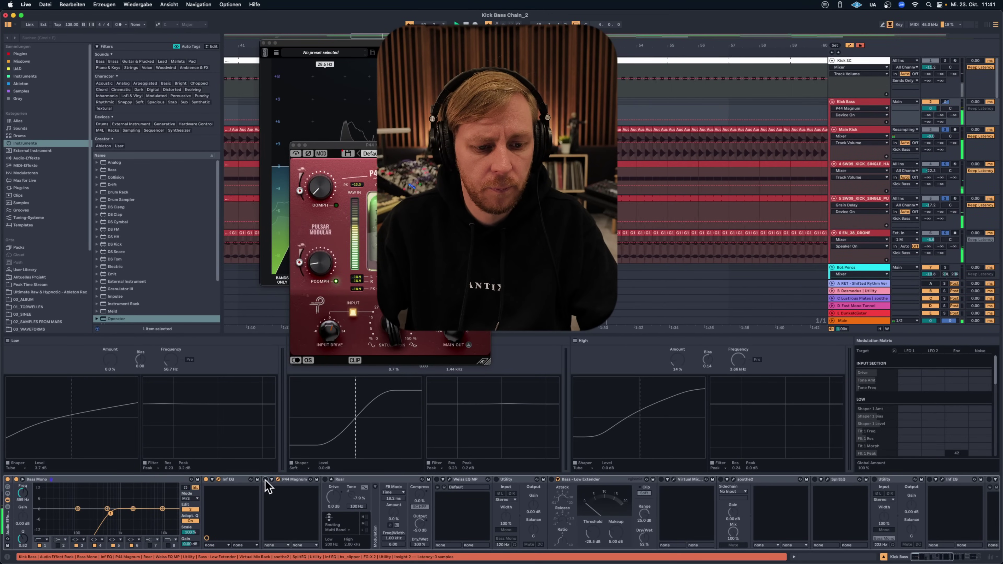
{"action": "left_click", "coordinate": [265, 479]}
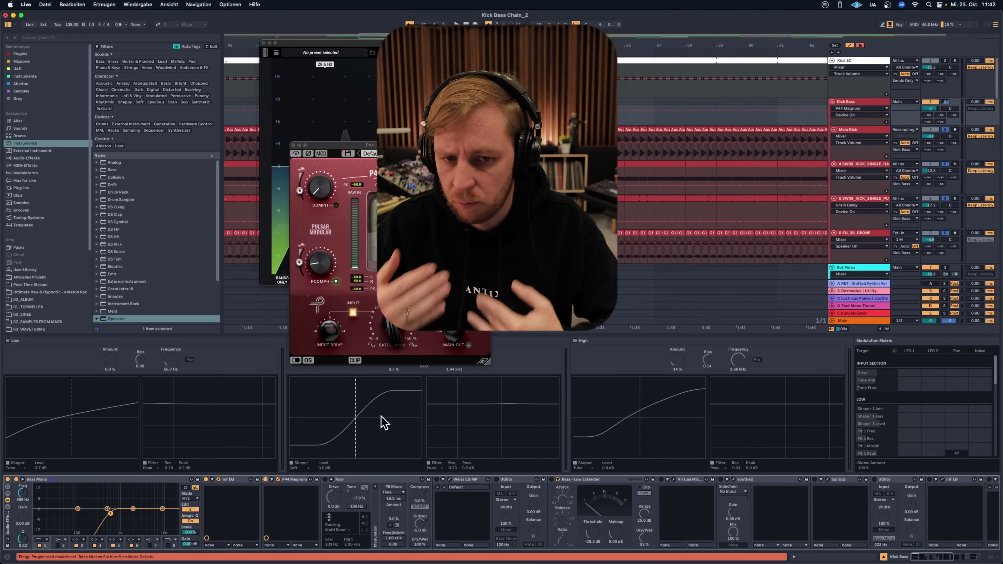
Enable Roar on the Kick Bass group and close the P44 Magnum and Infinity EQ windows
{"action": "left_click", "coordinate": [325, 479]}
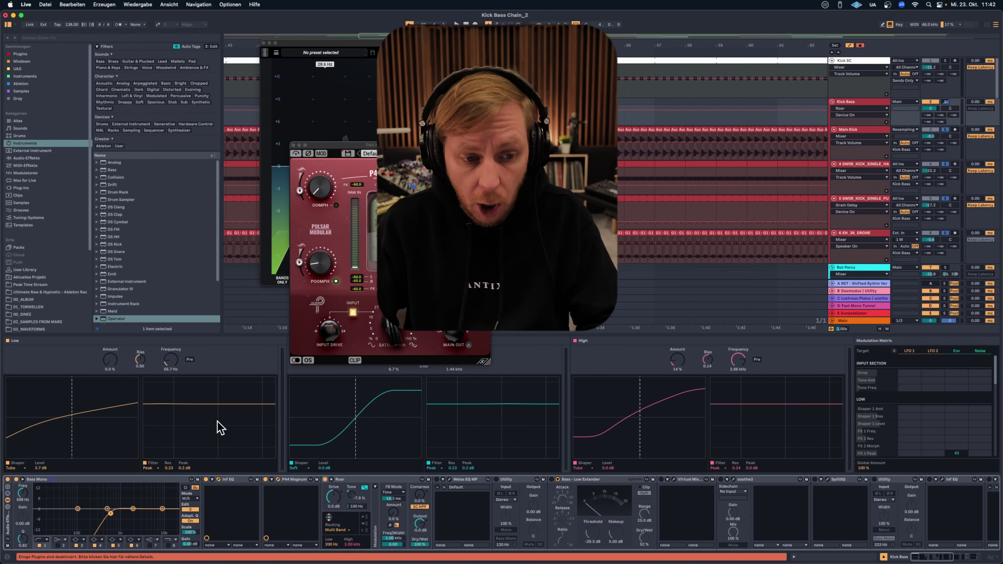
{"action": "left_click", "coordinate": [293, 146]}
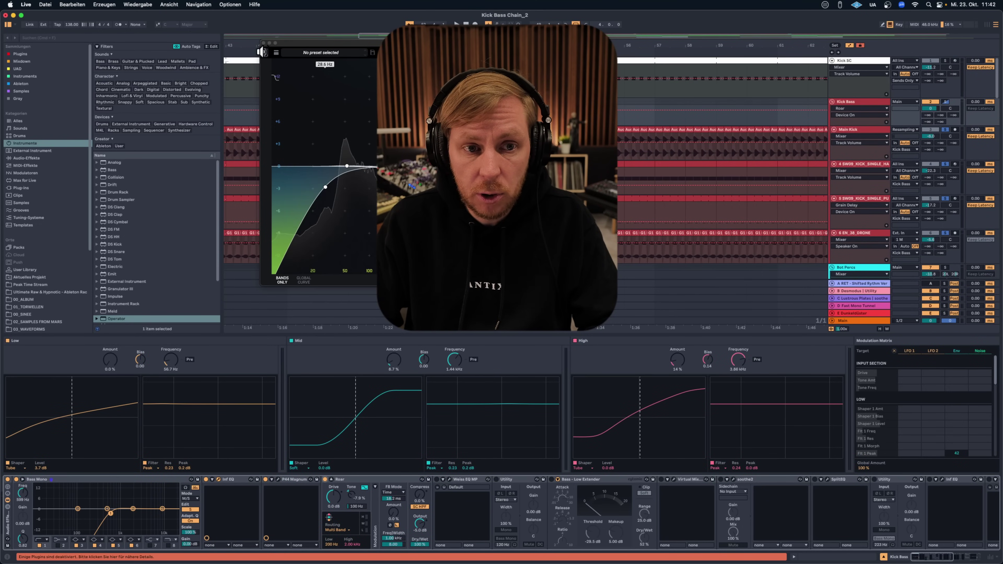
{"action": "left_click", "coordinate": [265, 43]}
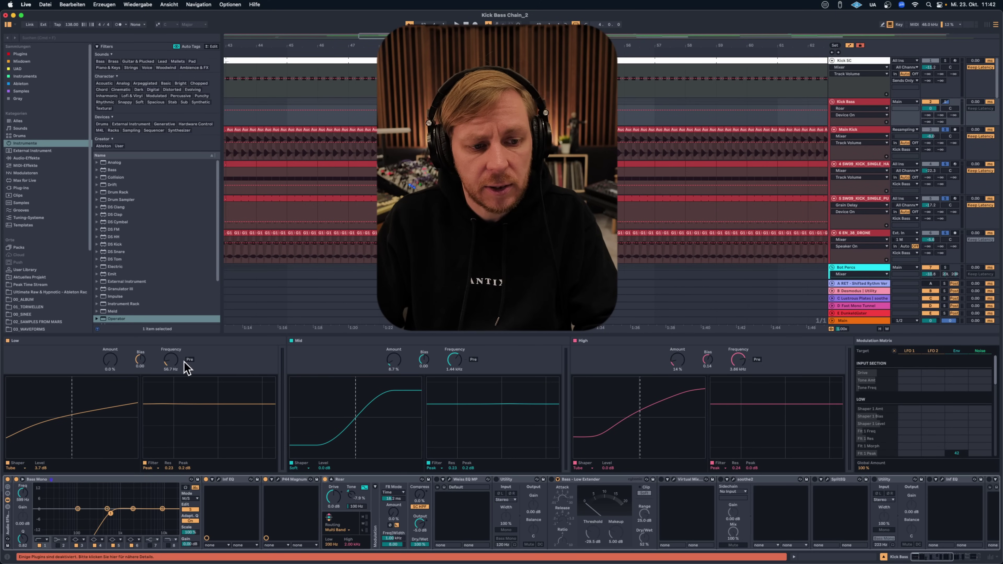
Enlarge the expanded Roar view to show its modulators and play the loop to examine the filter modulation in each band
{"action": "left_click_drag", "start_coordinate": [306, 331], "coordinate": [333, 199]}
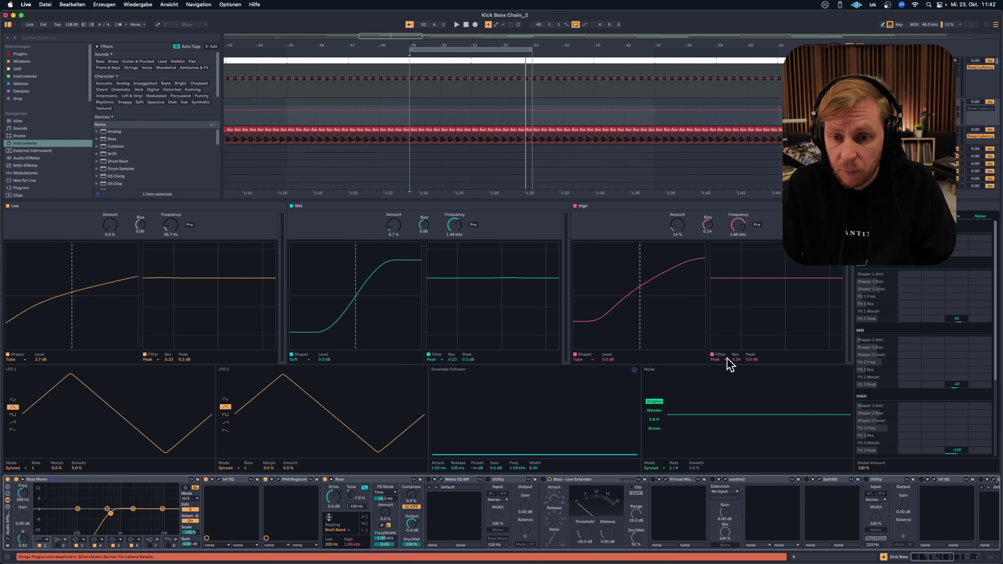
{"action": "key", "text": "space"}
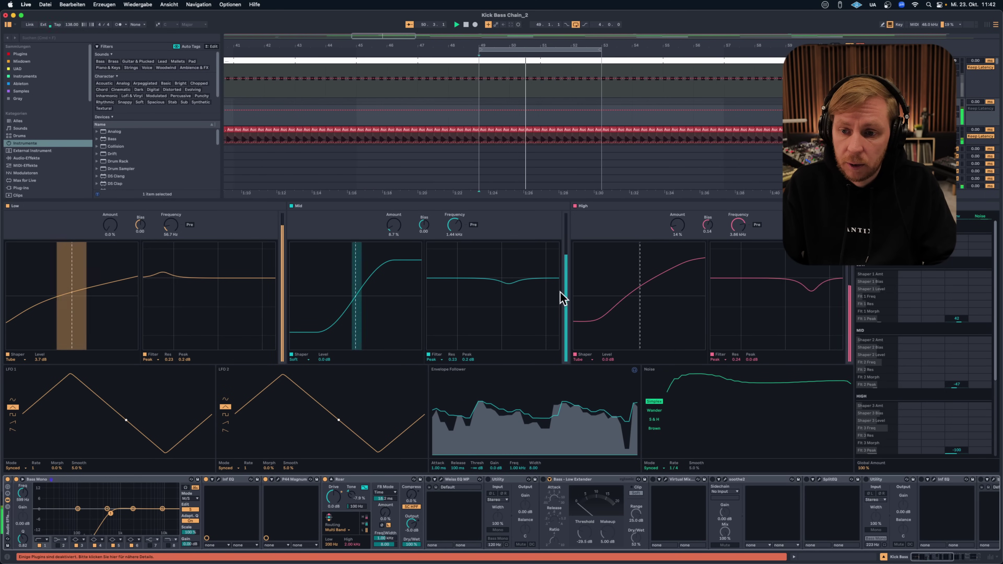
{"action": "key", "text": "space"}
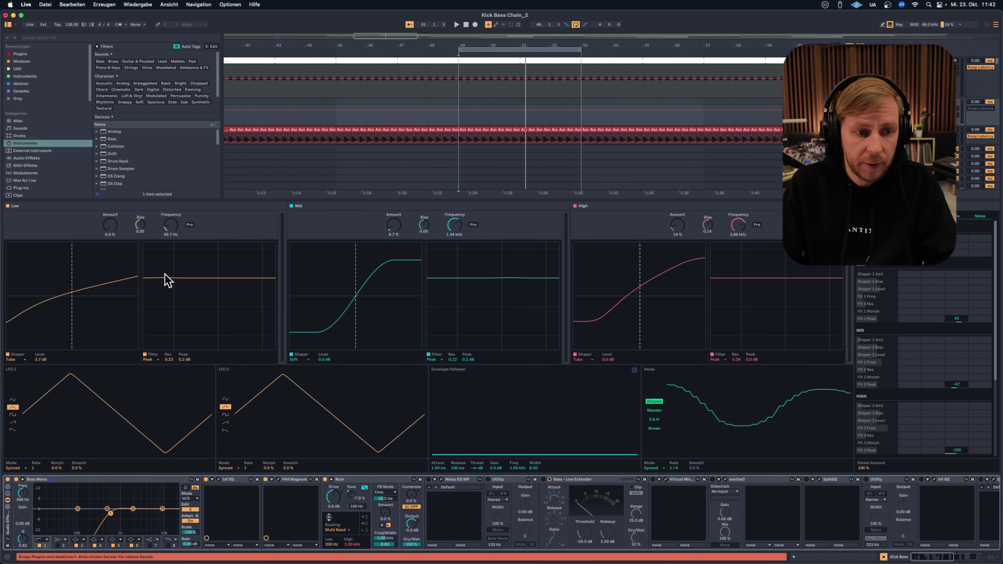
{"action": "key", "text": "space"}
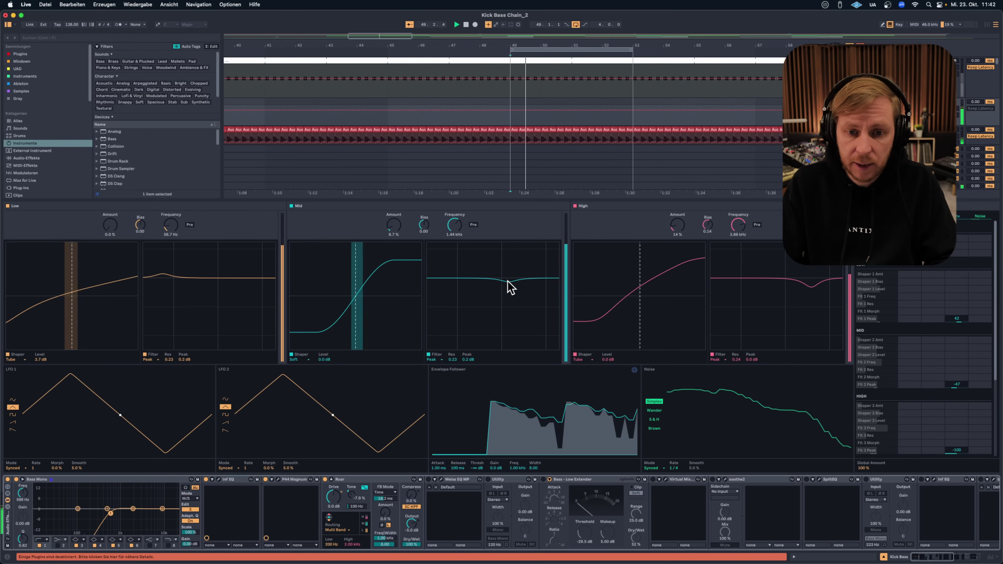
Play the loop with Roar bypassed and active on the Kick Bass group to compare the sound
{"action": "key", "text": "space"}
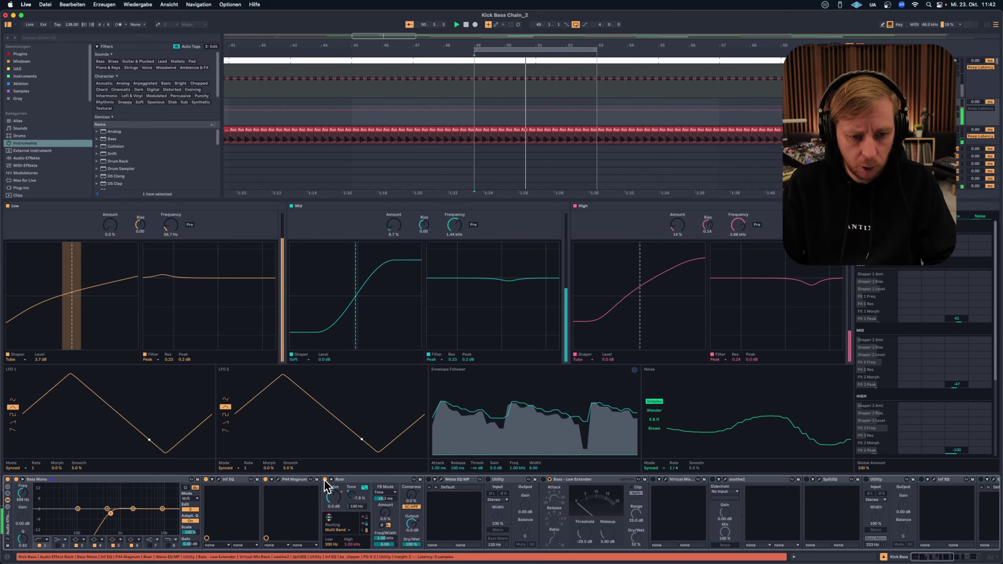
{"action": "left_click", "coordinate": [325, 480]}
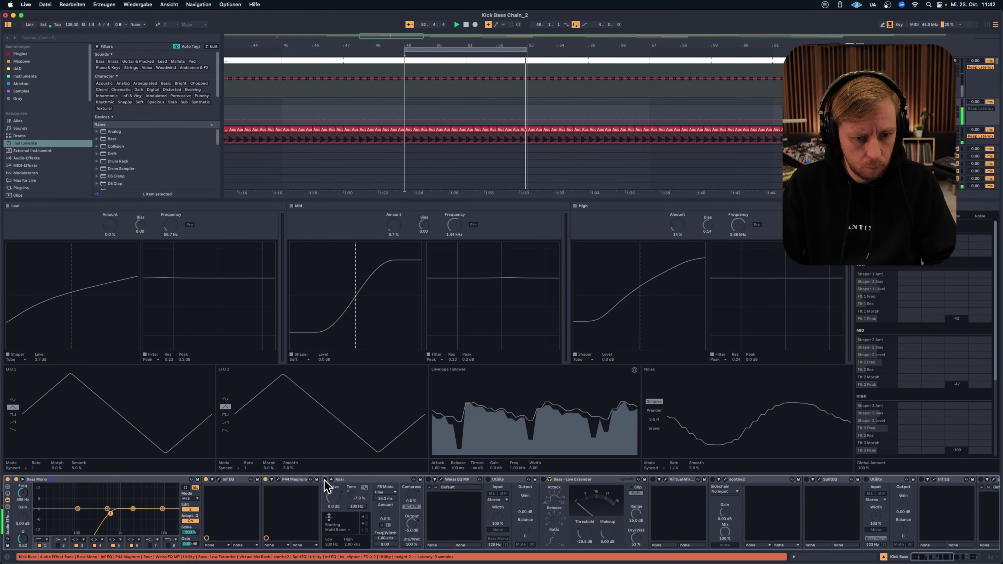
{"action": "left_click", "coordinate": [325, 479]}
{"action": "key", "text": "space"}
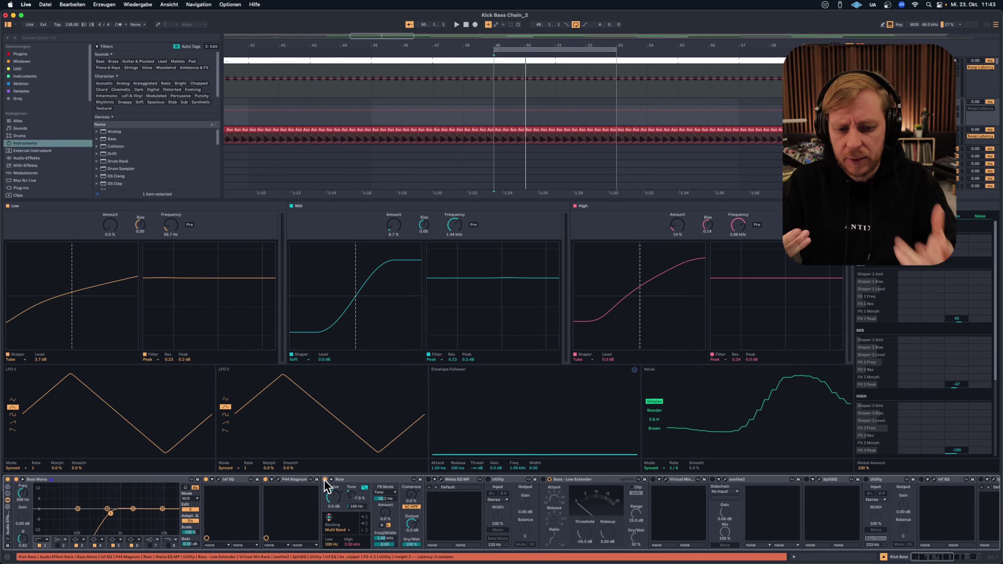
{"action": "key", "text": "space"}
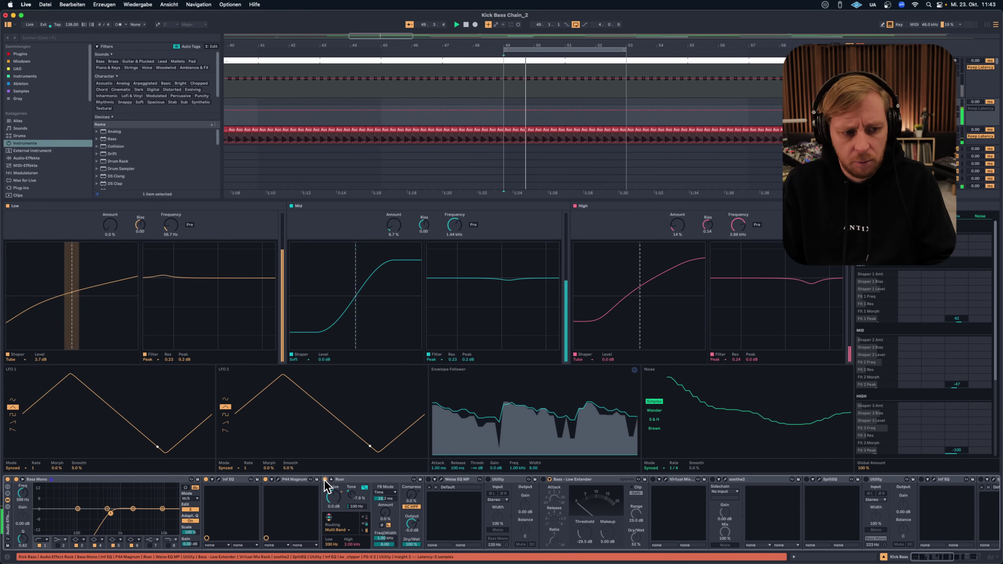
{"action": "key", "text": "space"}
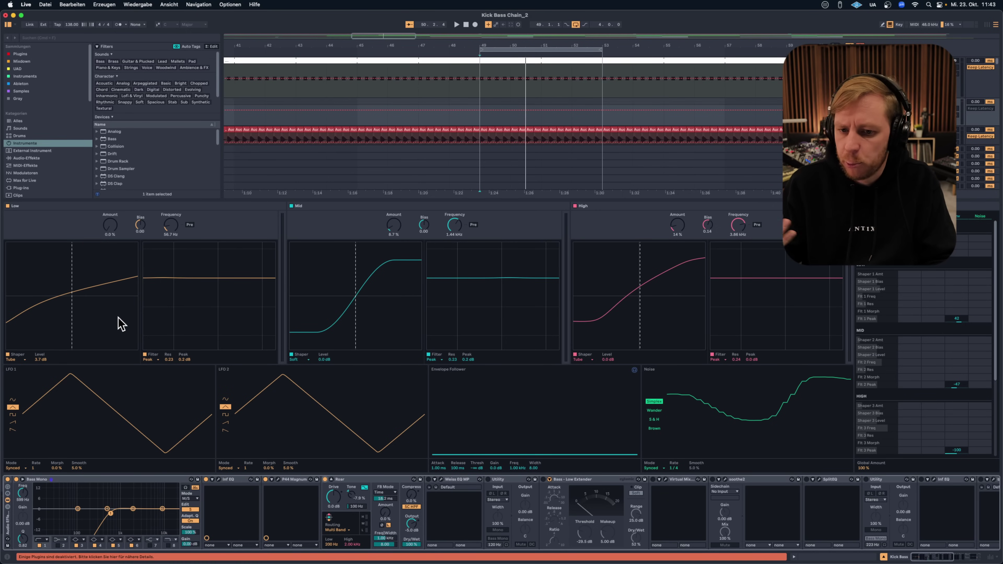
{"action": "key", "text": "space"}
{"action": "key", "text": "space"}
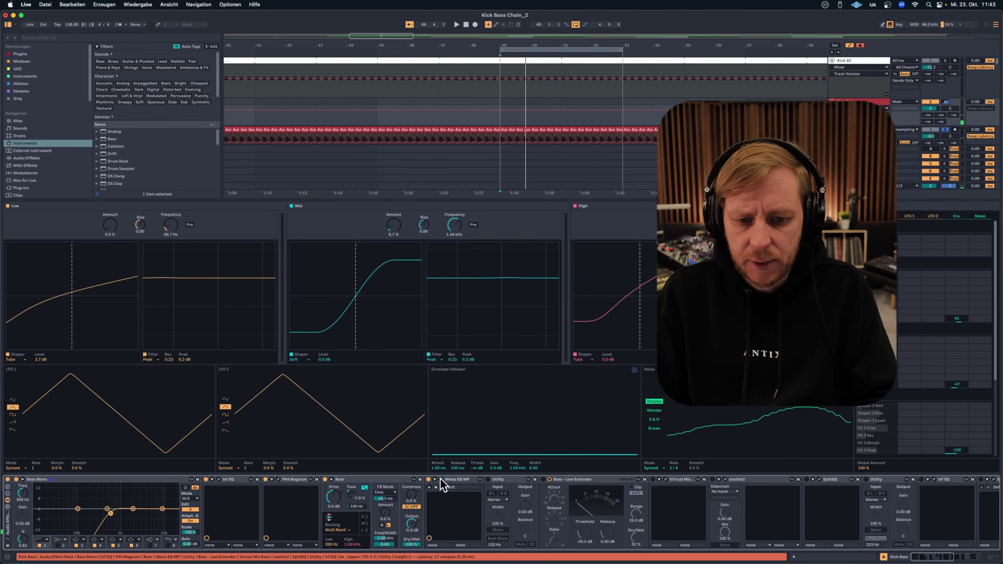
Open Weiss EQ MP on the Kick Bass group and examine its low Band 1 cut against the low-cut band of the first Infinity EQ
{"action": "left_click", "coordinate": [441, 479]}
{"action": "left_click_drag", "start_coordinate": [438, 97], "coordinate": [493, 153]}
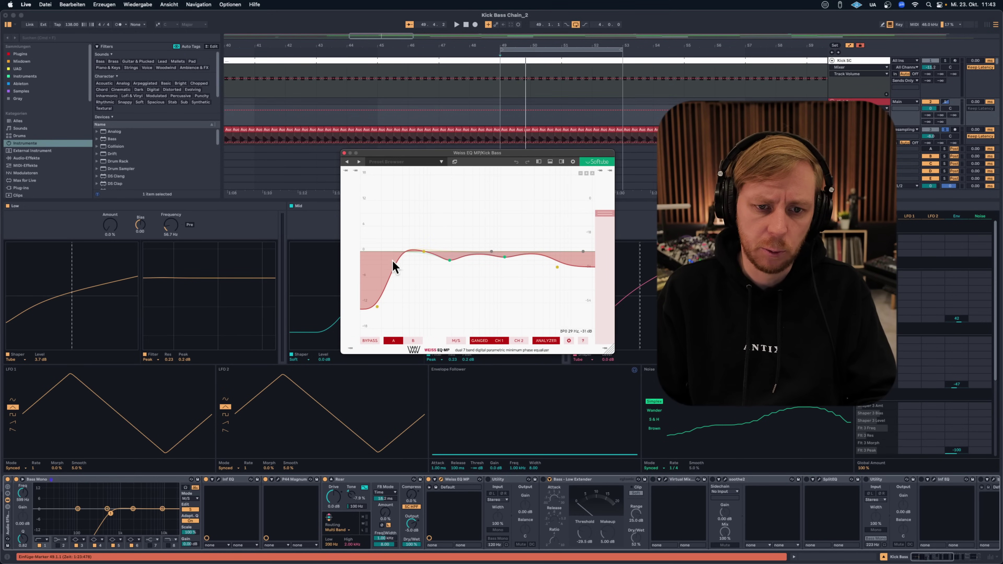
{"action": "left_click", "coordinate": [377, 305]}
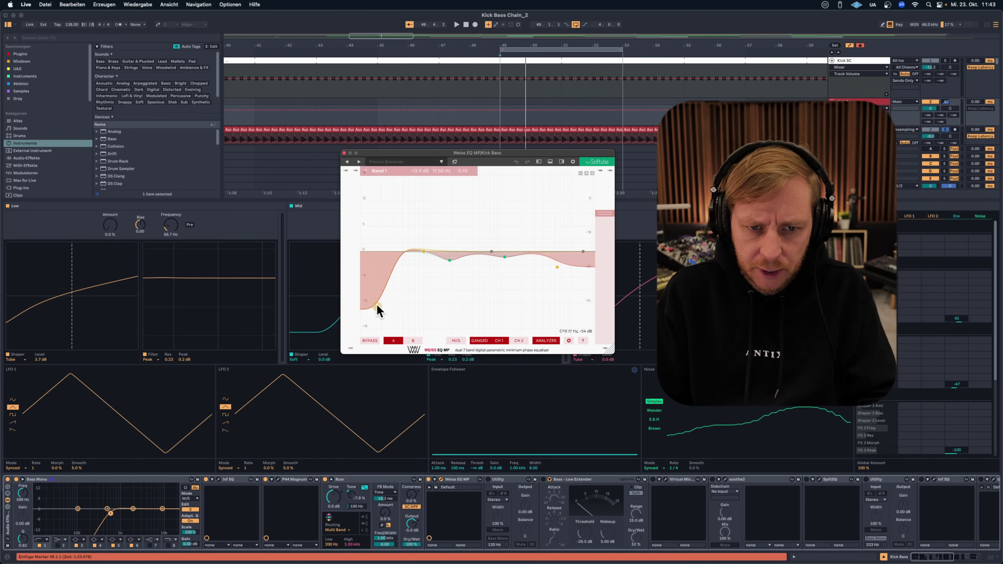
{"action": "left_click_drag", "start_coordinate": [376, 305], "coordinate": [376, 305]}
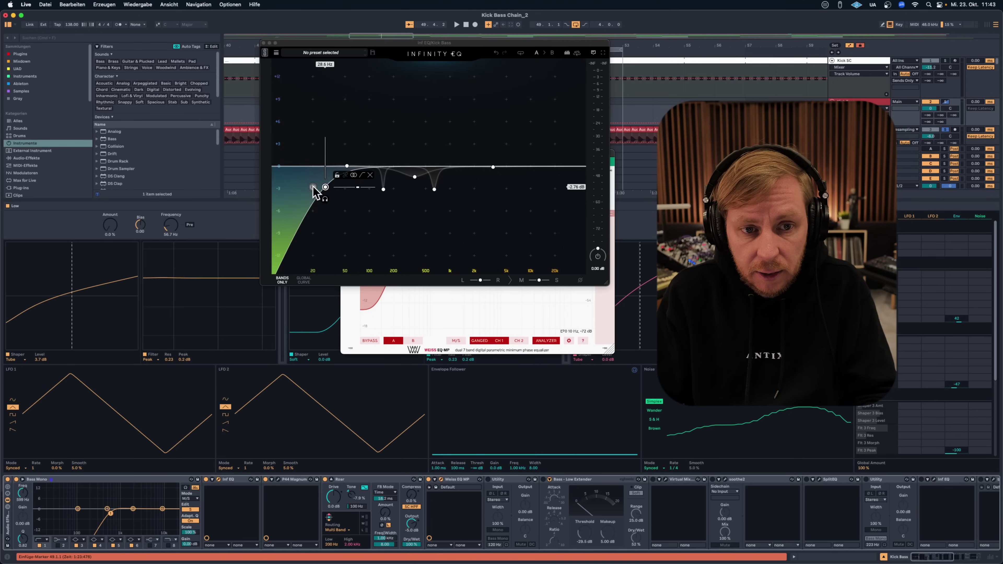
{"action": "left_click", "coordinate": [313, 188]}
{"action": "left_click", "coordinate": [405, 307]}
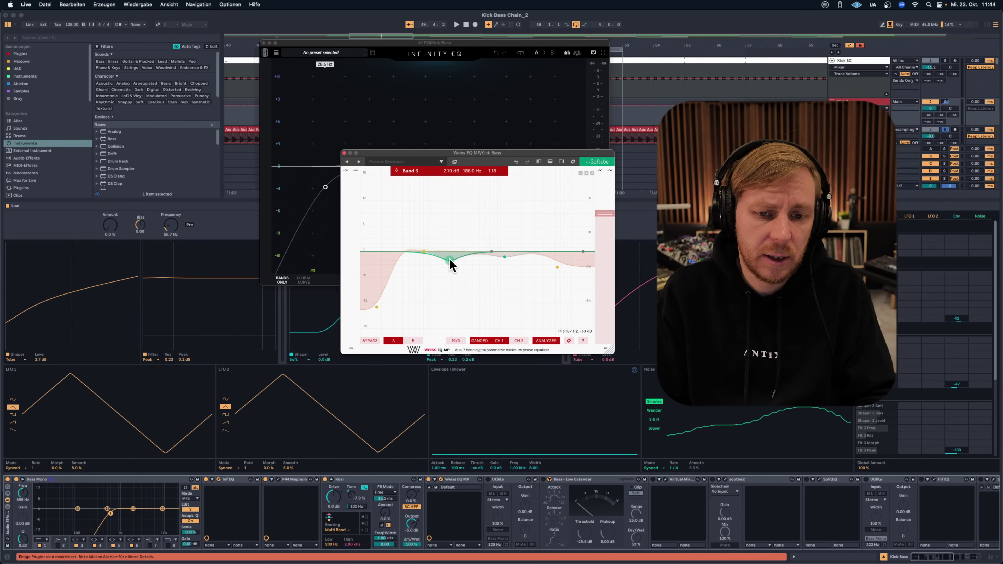
Compare the loop with Weiss EQ MP bypassed and active, and close the Infinity EQ window
{"action": "key", "text": "space"}
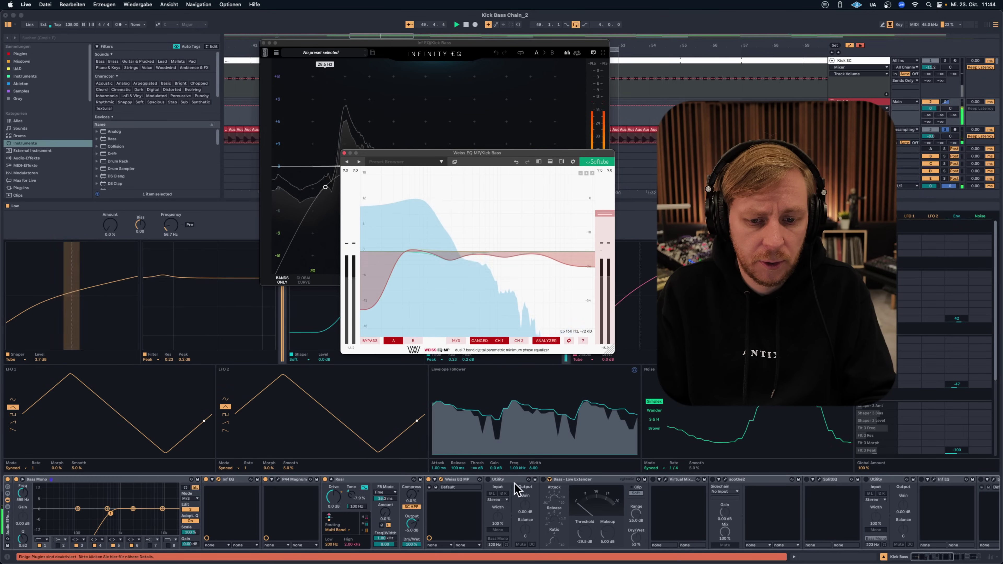
{"action": "left_click", "coordinate": [429, 484]}
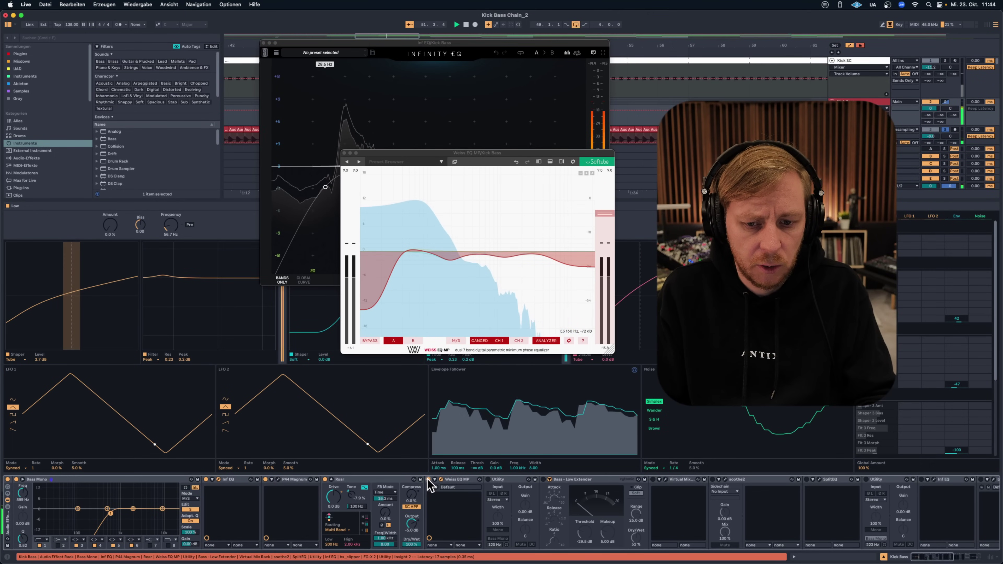
{"action": "left_click", "coordinate": [428, 479]}
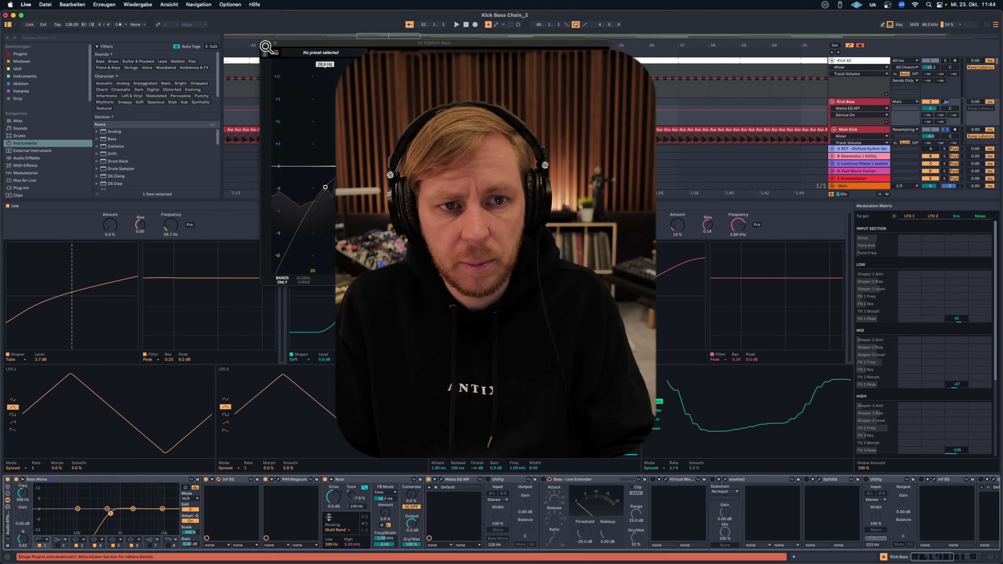
{"action": "left_click", "coordinate": [264, 43]}
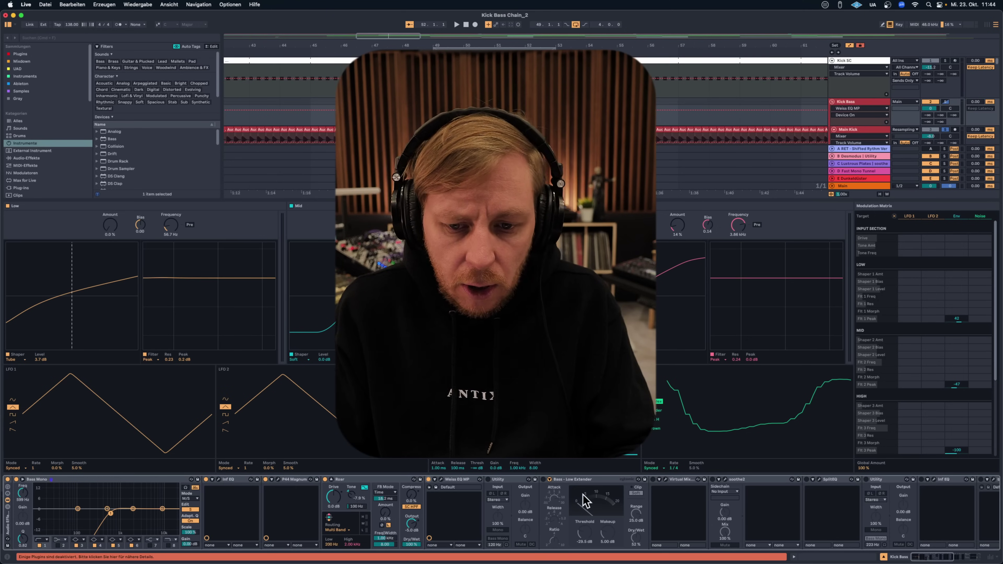
Enable the Bass - Low Extender compressor and expand its sidechain EQ section
{"action": "scroll", "coordinate": [586, 502], "scroll_direction": "right", "scroll_amount": 5}
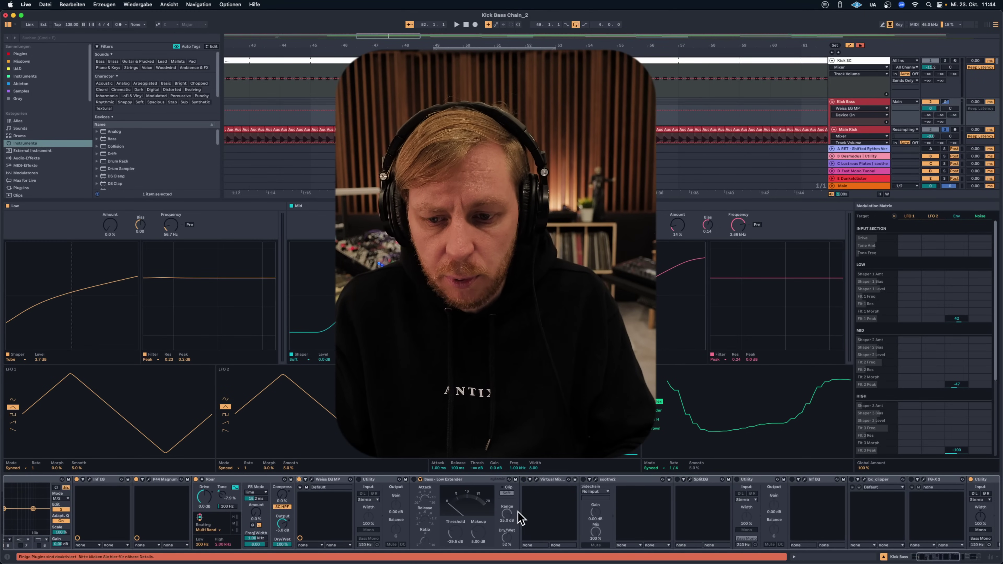
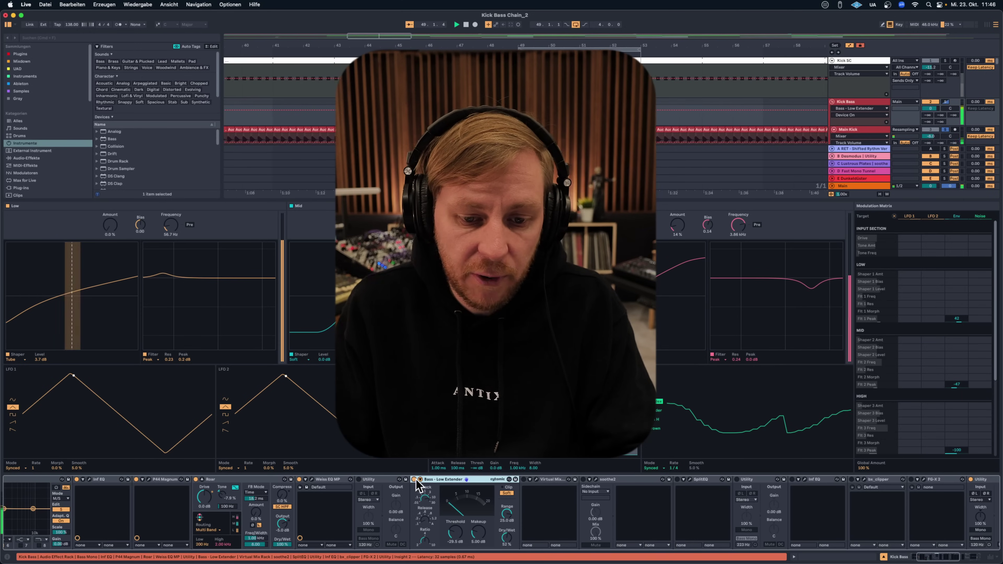
{"action": "left_click", "coordinate": [420, 479]}
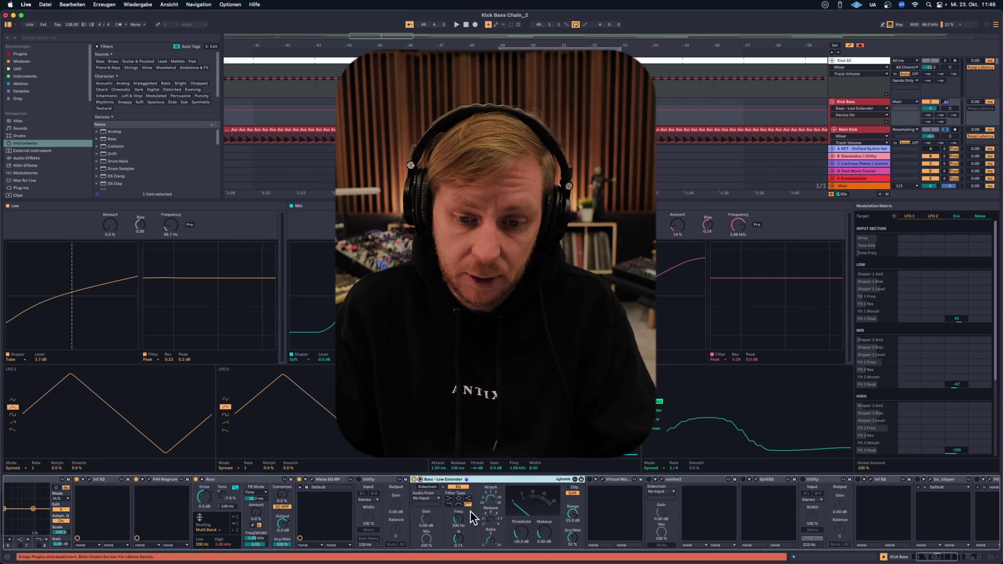
{"action": "key", "text": "space"}
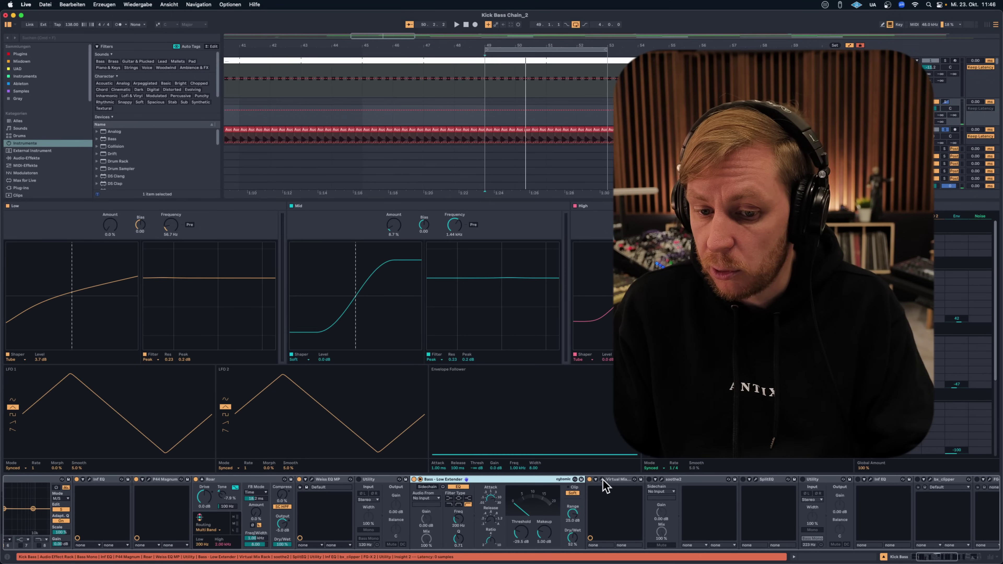
Open Virtual Mix Rack and play the loop with the rack bypassed and active to compare its effect
{"action": "left_click", "coordinate": [602, 479]}
{"action": "left_click_drag", "start_coordinate": [466, 251], "coordinate": [442, 221]}
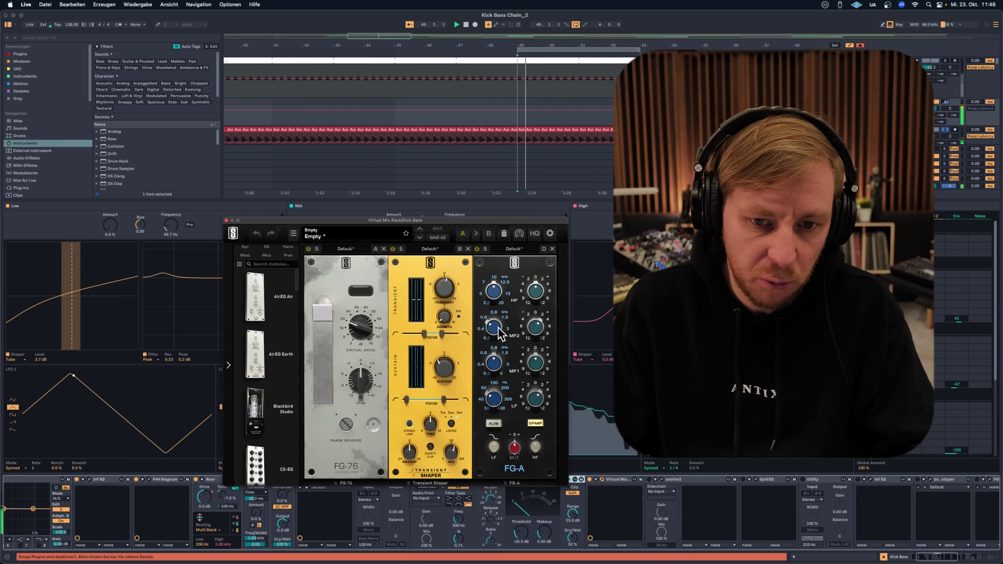
{"action": "left_click", "coordinate": [591, 486]}
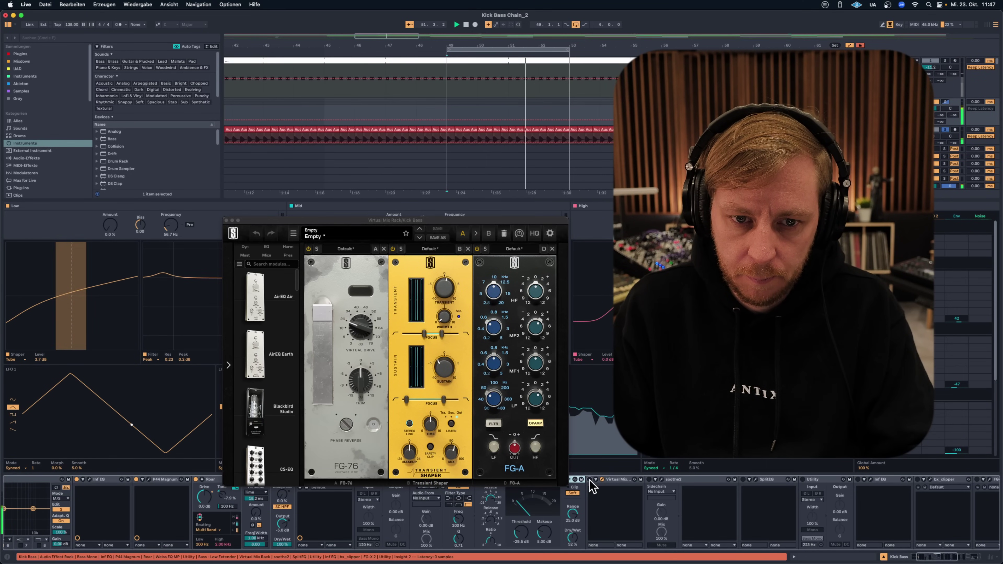
{"action": "left_click", "coordinate": [444, 294]}
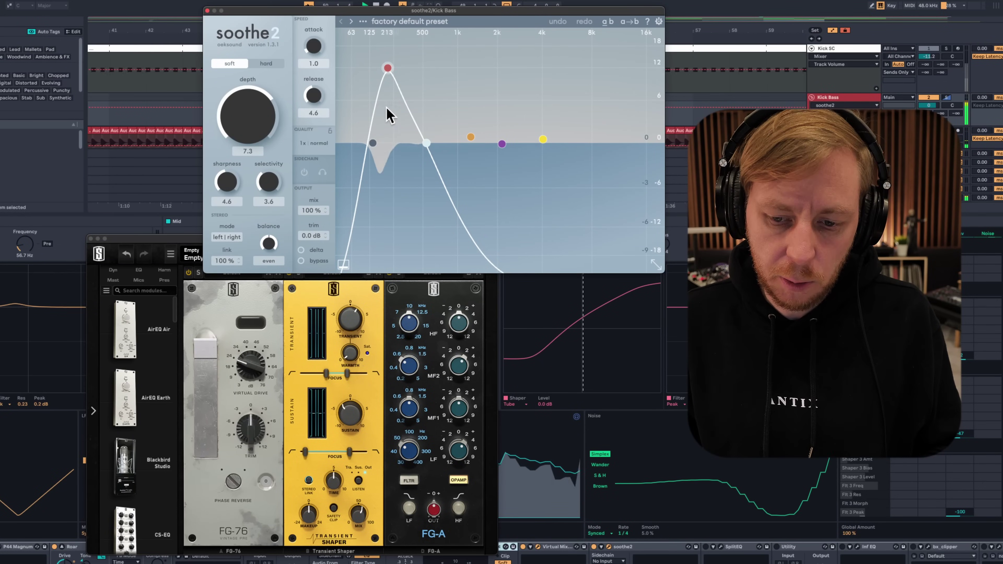
Select band 3 in soothe2 and compare the playing loop with soothe2 bypassed and active
{"action": "left_click", "coordinate": [387, 62]}
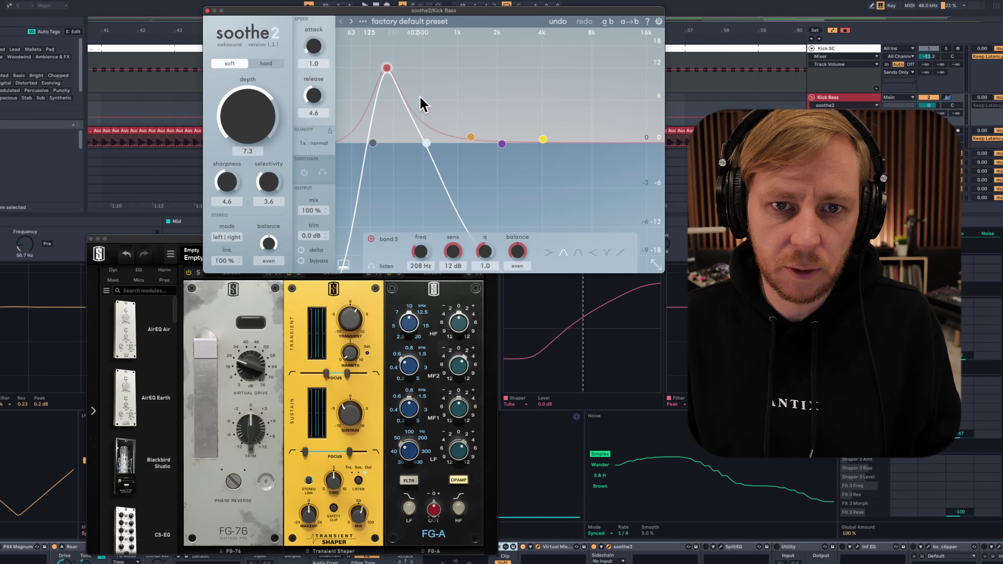
{"action": "key", "text": "space"}
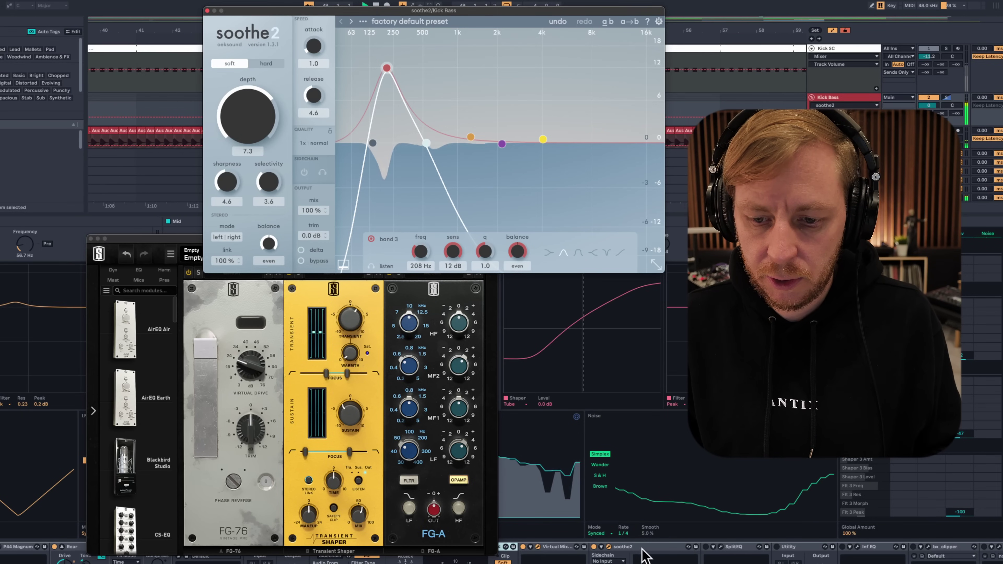
{"action": "left_click", "coordinate": [593, 547]}
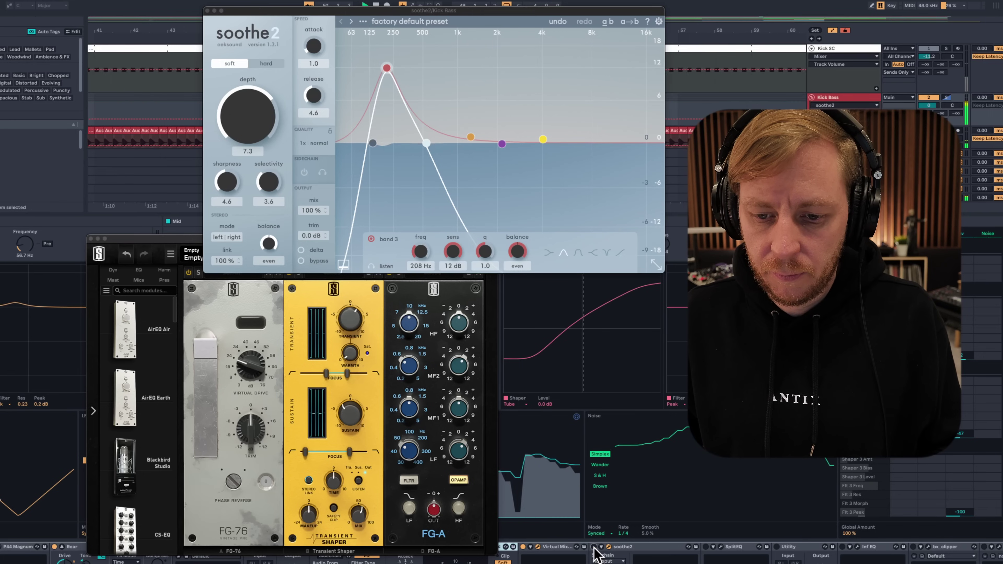
{"action": "left_click", "coordinate": [594, 546]}
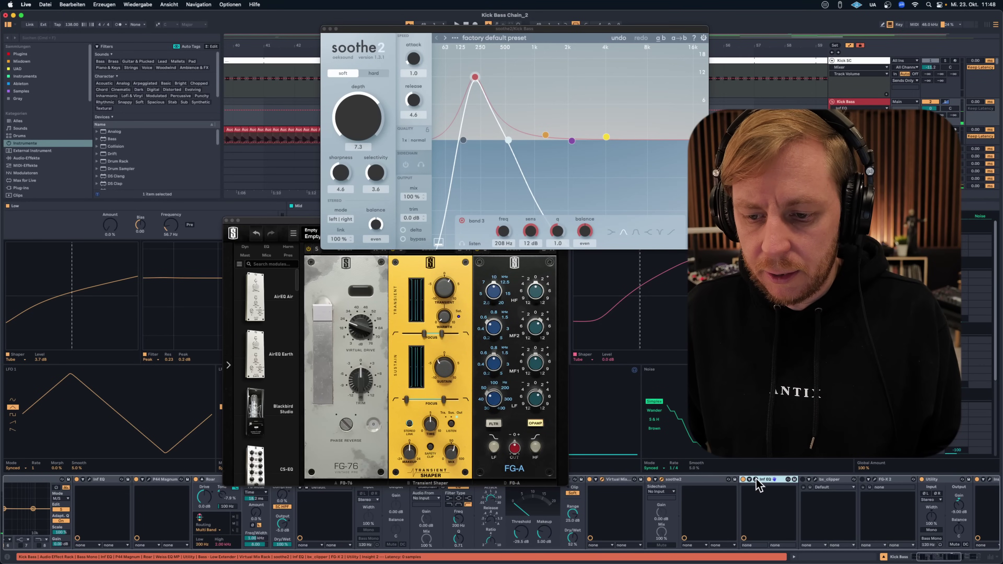
Open the Inf EQ after soothe2 and examine its low boost and the narrow Band 2 dip, playing the loop
{"action": "left_click", "coordinate": [755, 479]}
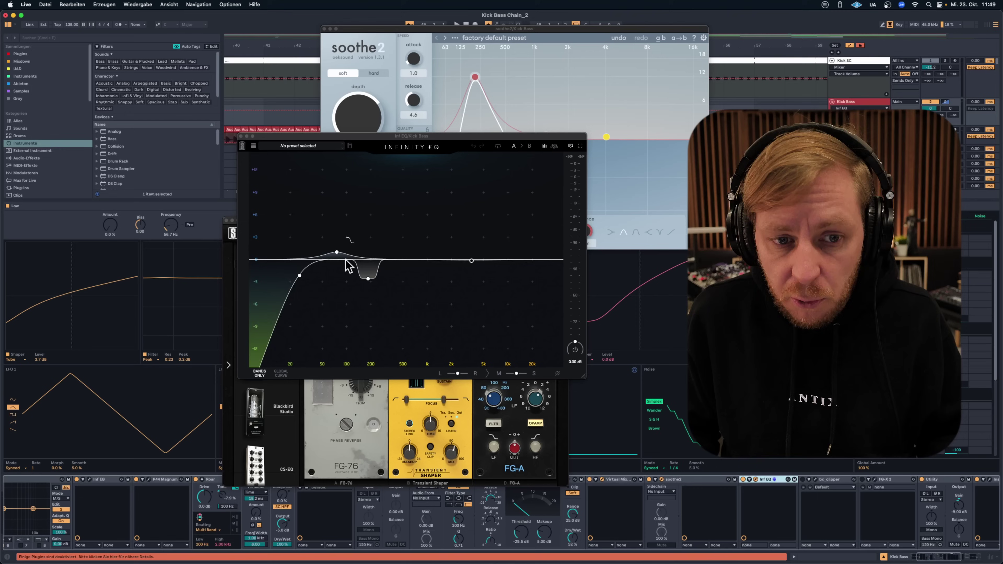
{"action": "mouse_move", "coordinate": [369, 278]}
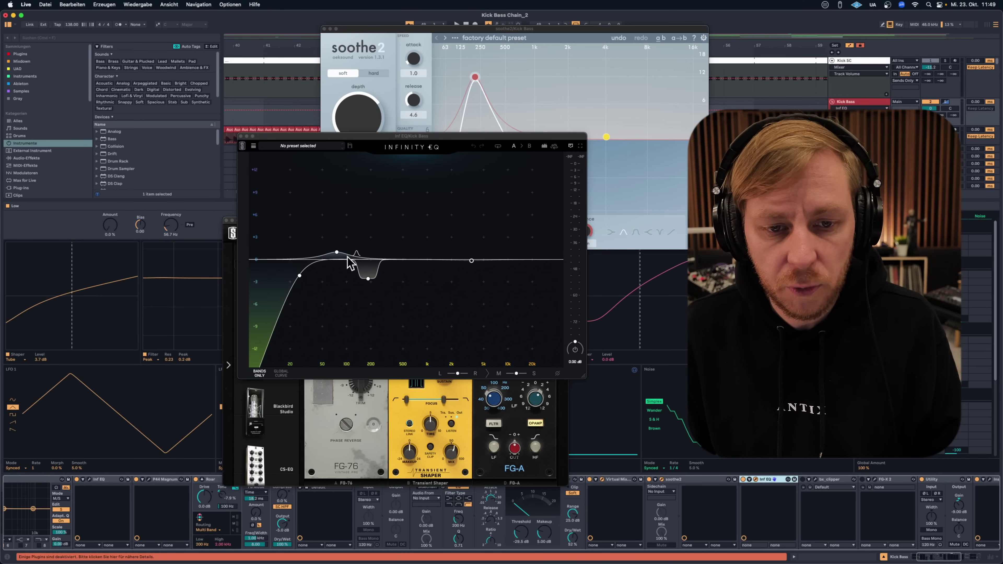
{"action": "left_click", "coordinate": [336, 253]}
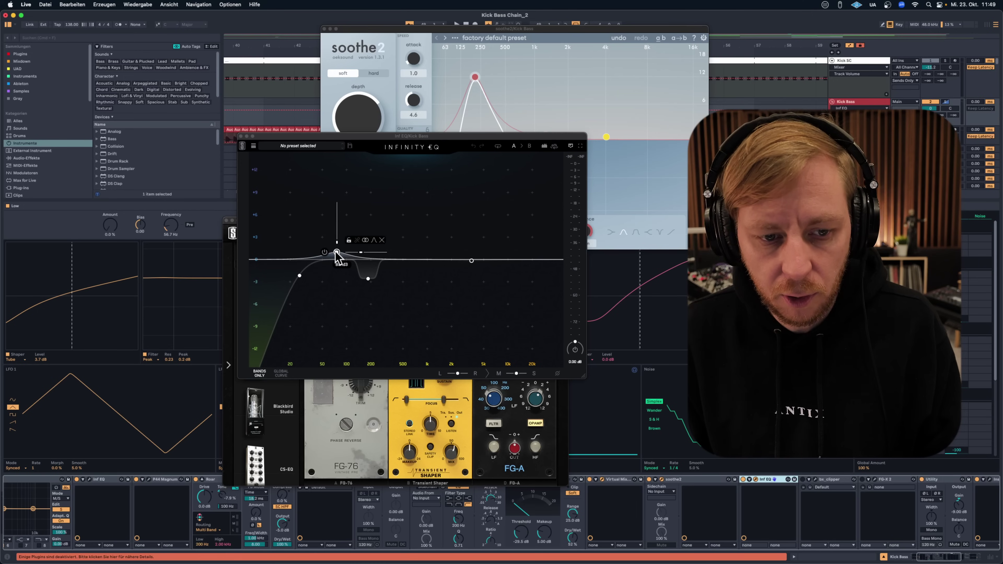
{"action": "left_click", "coordinate": [368, 279]}
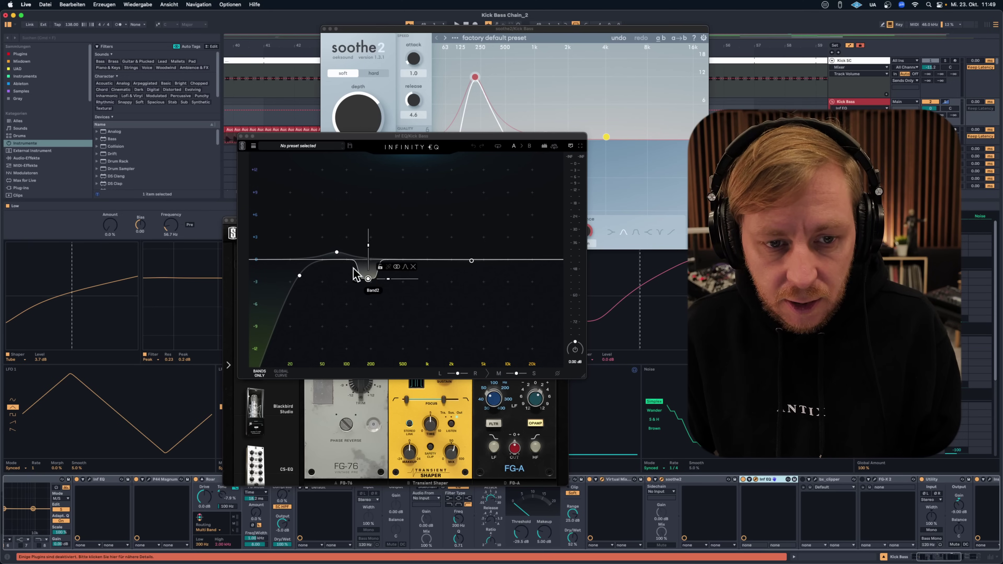
{"action": "left_click", "coordinate": [336, 253]}
{"action": "left_click", "coordinate": [356, 278]}
{"action": "key", "text": "space"}
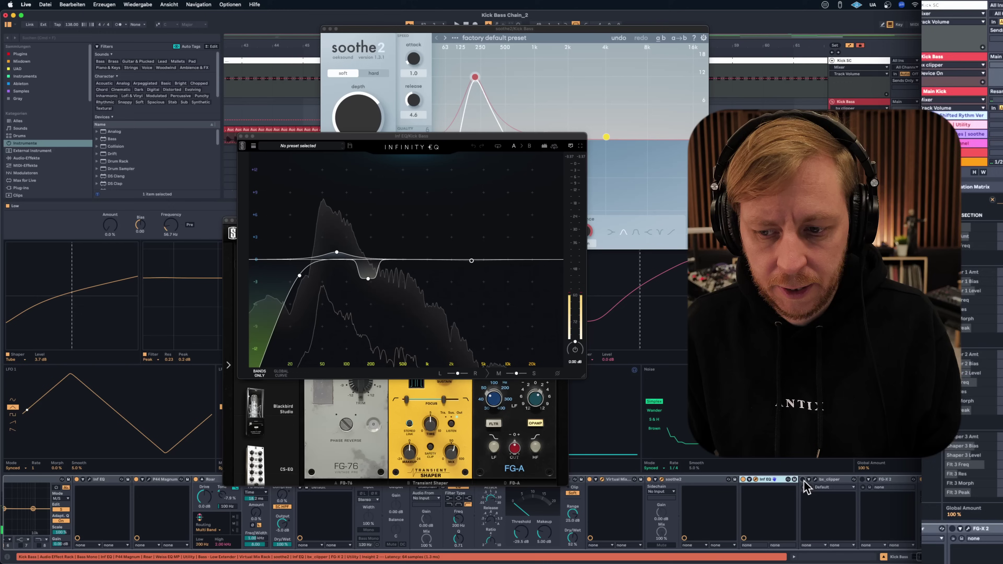
Open bx_clipper and set its linked ceiling to -3.5 dB while the loop plays
{"action": "left_click", "coordinate": [818, 481]}
{"action": "left_click", "coordinate": [816, 480]}
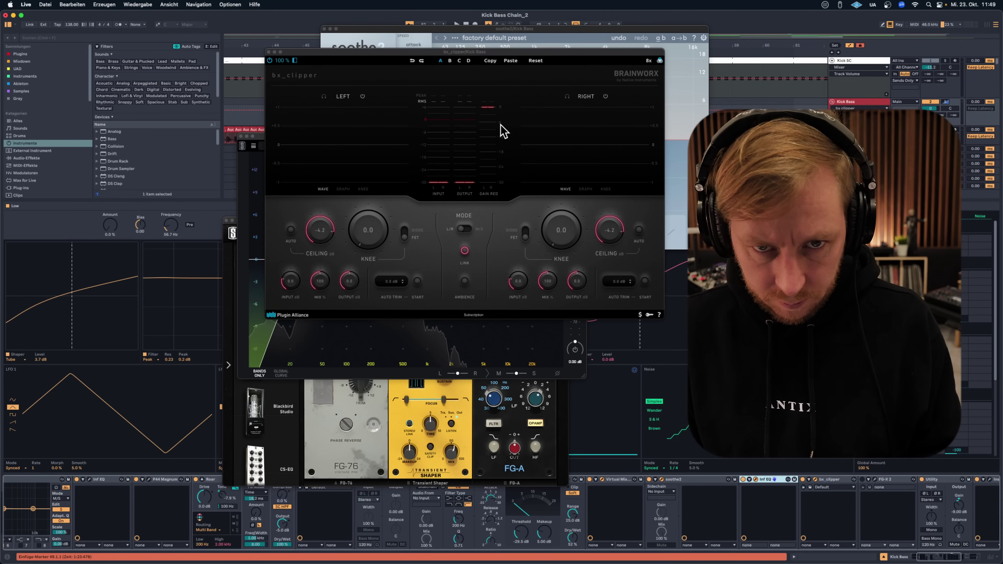
{"action": "key", "text": "space"}
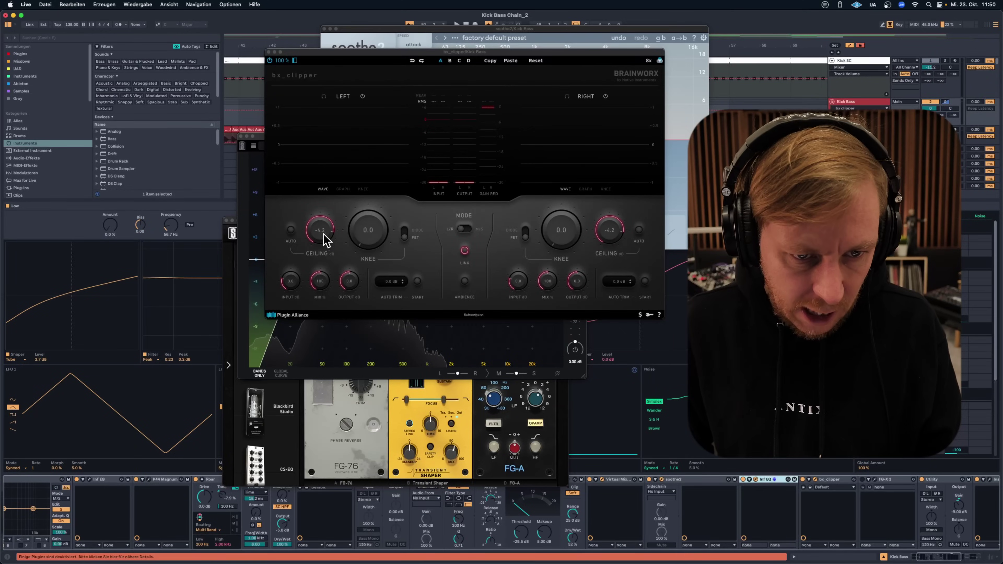
{"action": "key", "text": "space"}
{"action": "left_click_drag", "start_coordinate": [324, 237], "coordinate": [322, 231]}
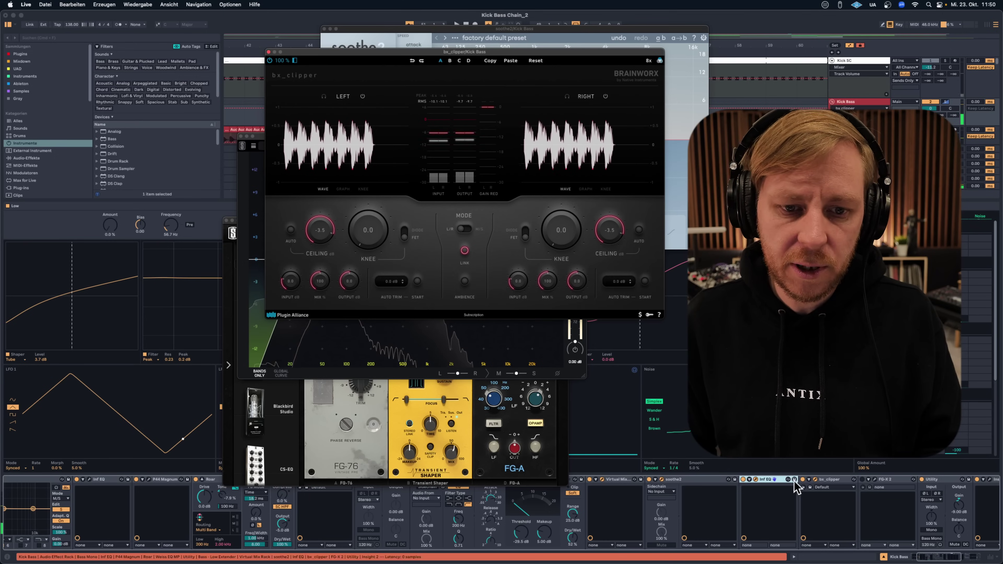
Open FG-X 2 and play the loop to examine the limiter's gain, ceiling and loudness
{"action": "left_click", "coordinate": [877, 480]}
{"action": "left_click", "coordinate": [874, 479]}
{"action": "left_click_drag", "start_coordinate": [601, 75], "coordinate": [615, 50]}
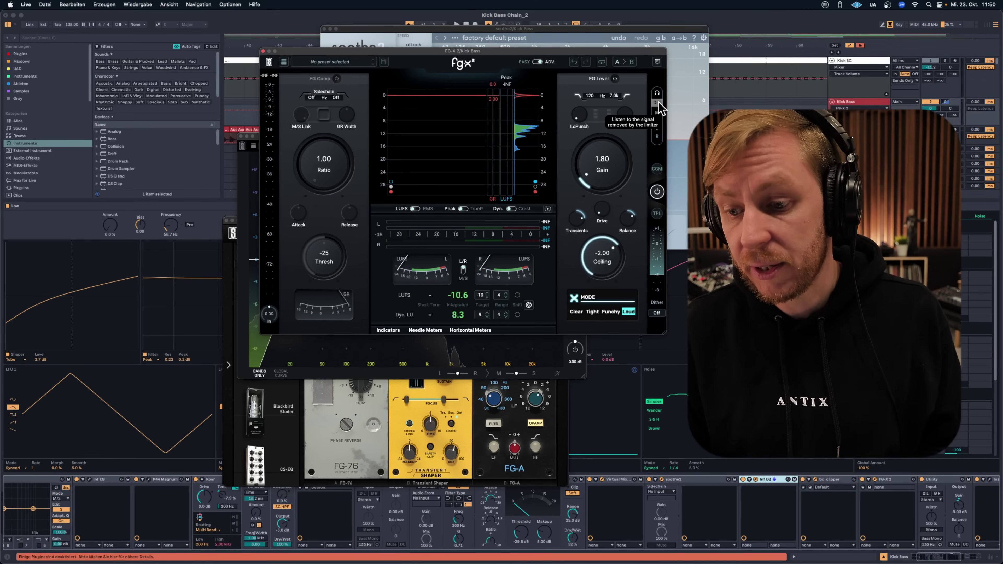
{"action": "key", "text": "space"}
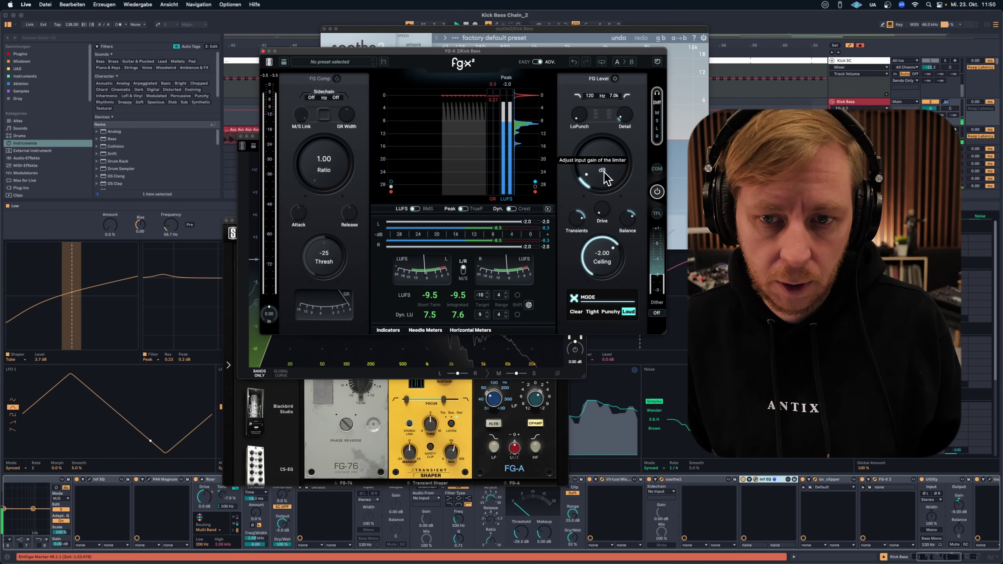
{"action": "left_click_drag", "start_coordinate": [605, 179], "coordinate": [623, 174]}
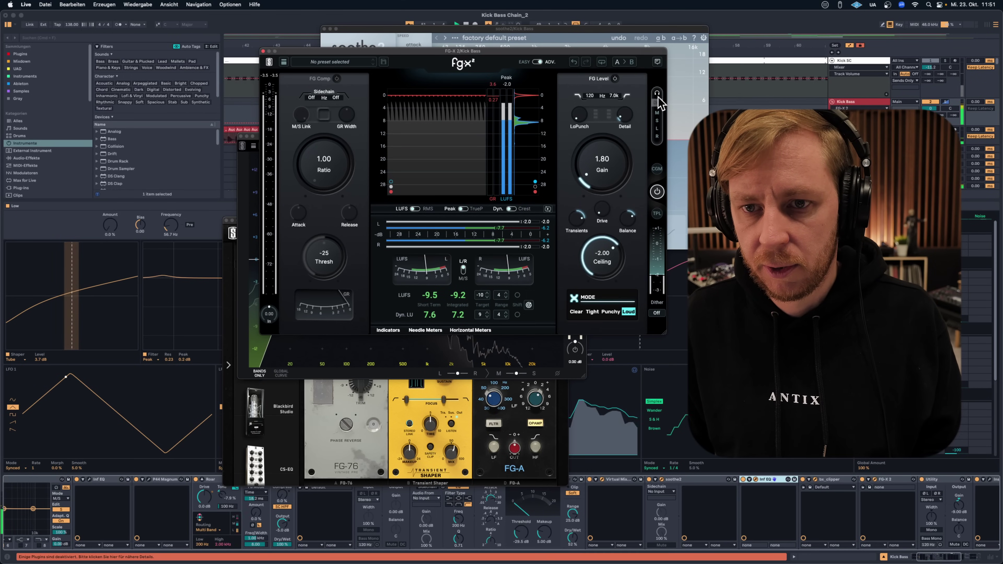
Open Insight 2 at the end of the chain and move the neighbouring Utility behind it
{"action": "left_click_drag", "start_coordinate": [943, 557], "coordinate": [947, 559]}
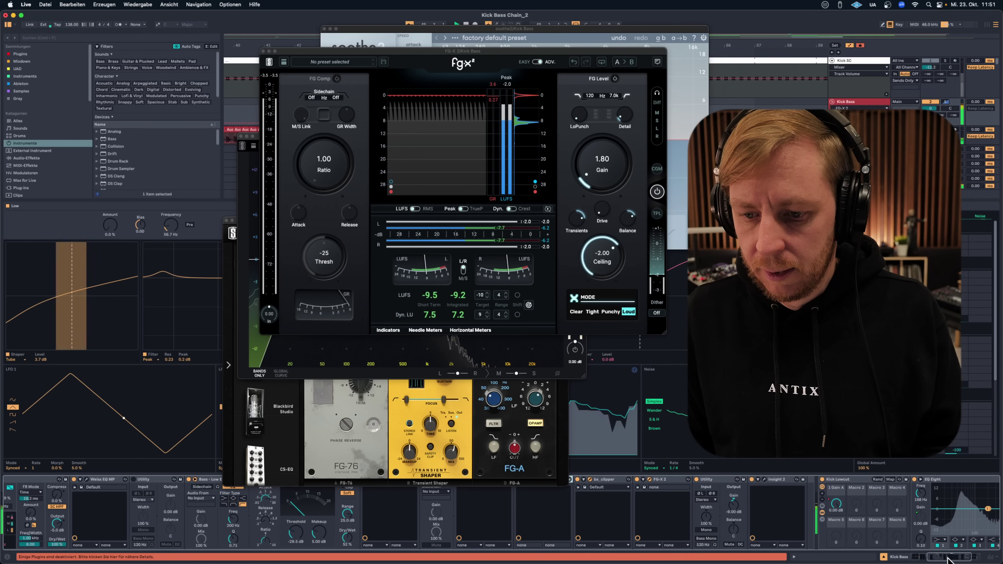
{"action": "left_click", "coordinate": [765, 479]}
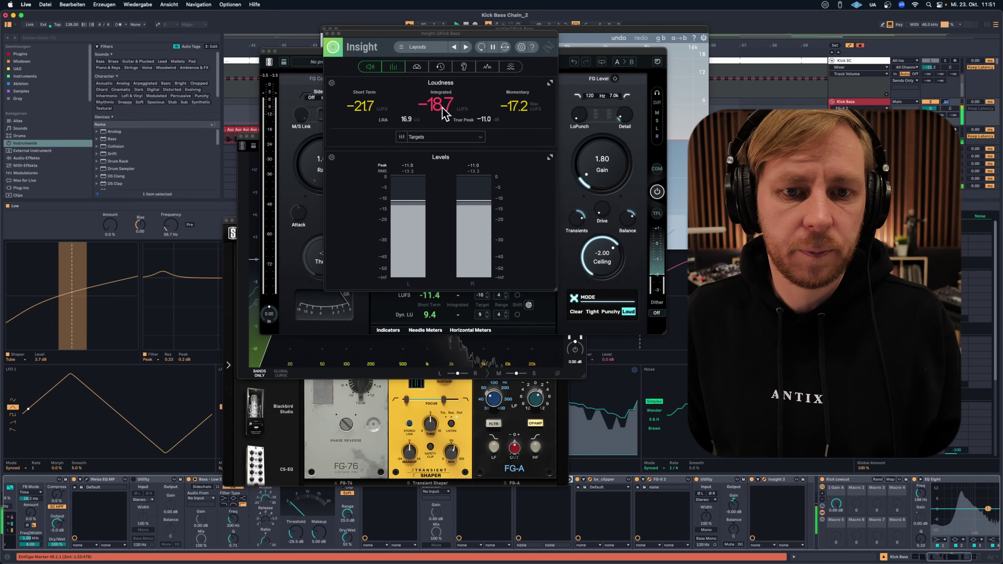
{"action": "left_click_drag", "start_coordinate": [701, 485], "coordinate": [793, 491]}
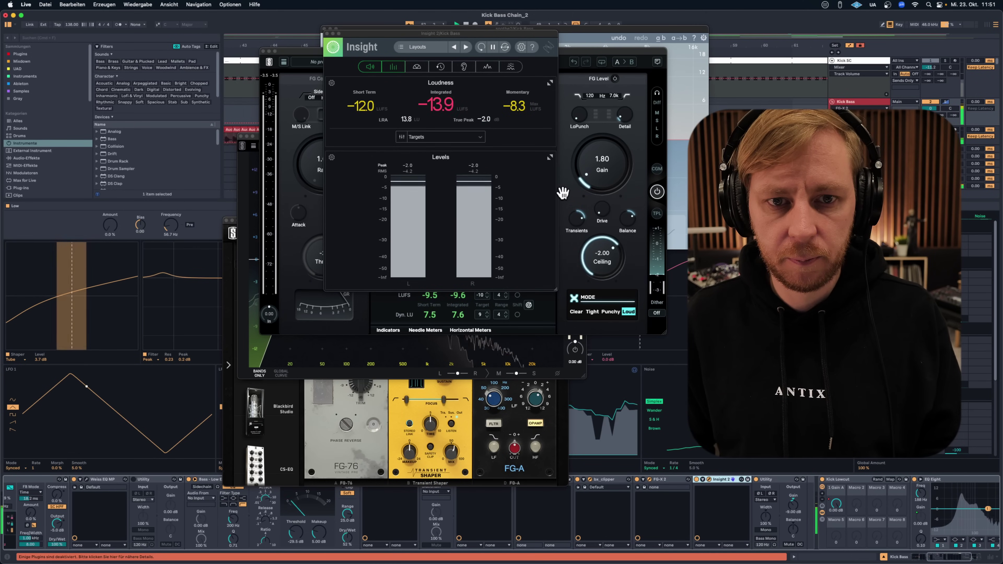